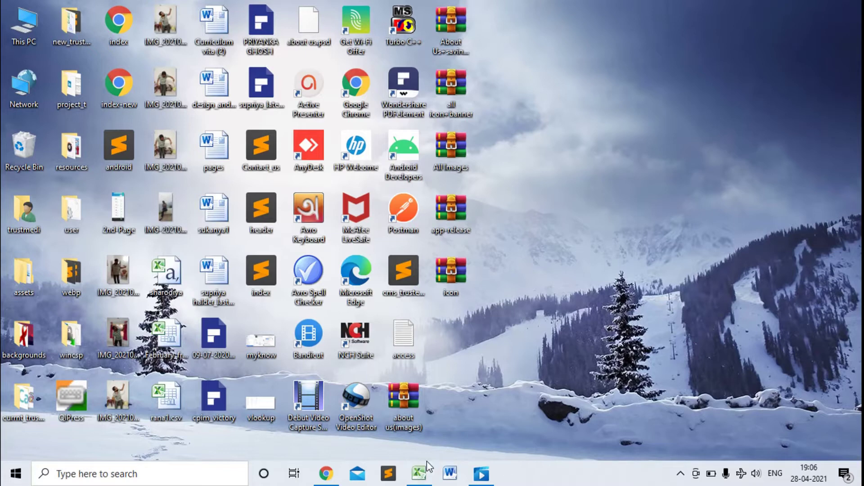
# - In the salary workbook, widen Sheet2's column I so the LIABILITIES TOTAL heading fits
pyautogui.click(418, 473)
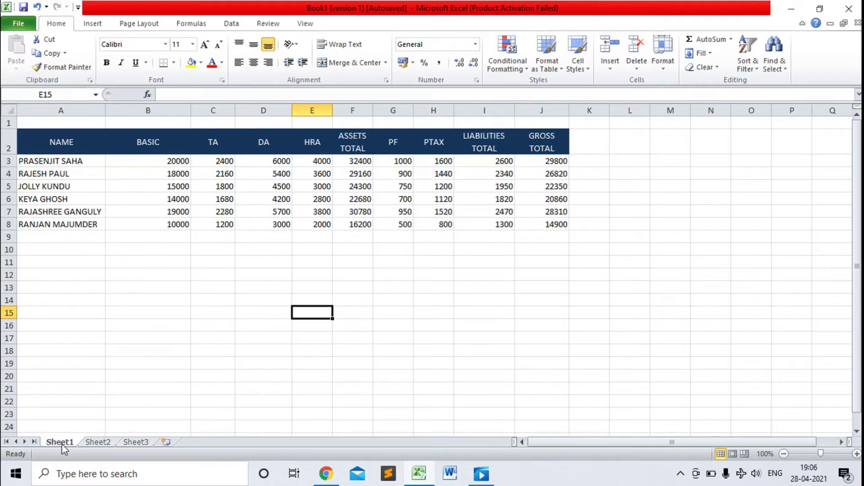
pyautogui.click(90, 443)
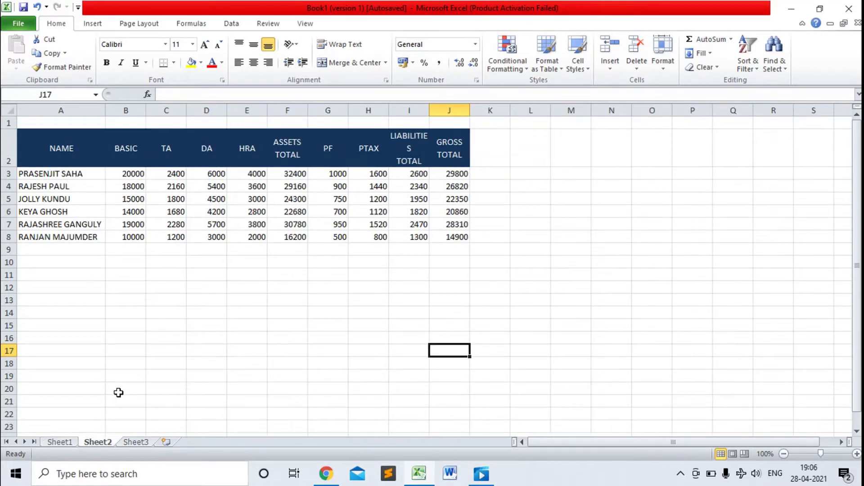
pyautogui.moveTo(430, 111); pyautogui.dragTo(472, 110)
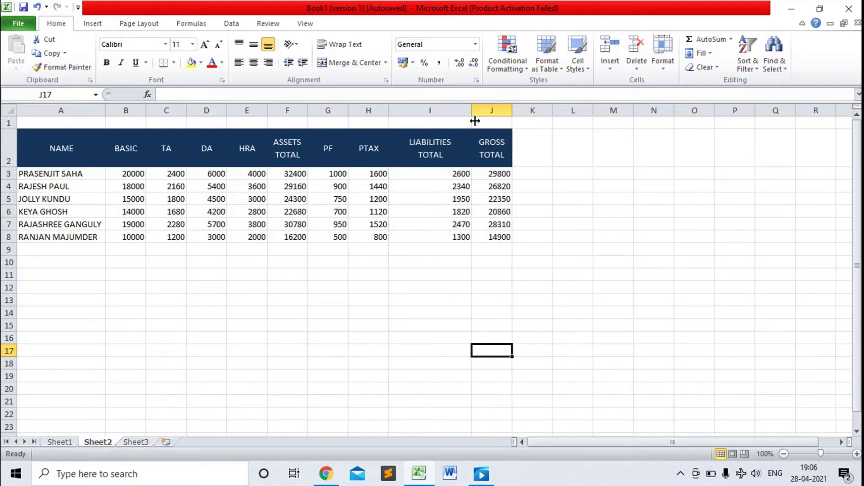
pyautogui.click(59, 441)
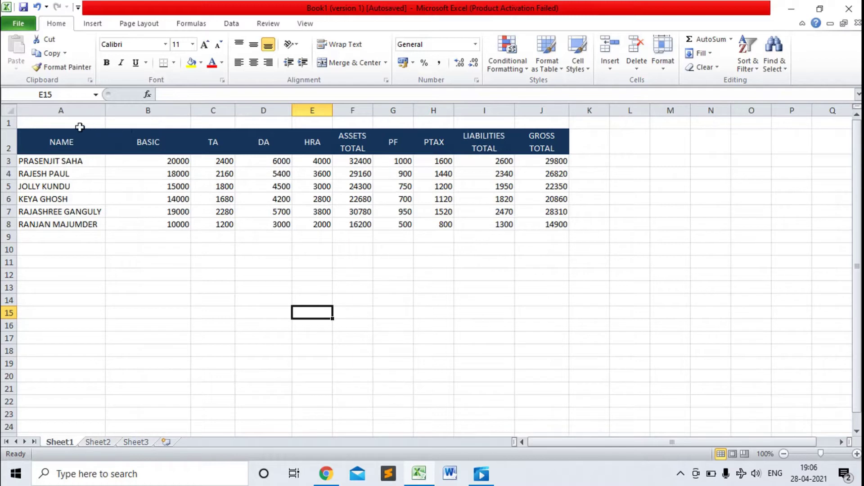
# - Merge and centre A1:J1 on Sheet1 and enter the title 'SALARY SHEET- JANUARY, 2021'
pyautogui.moveTo(79, 120); pyautogui.dragTo(440, 114)
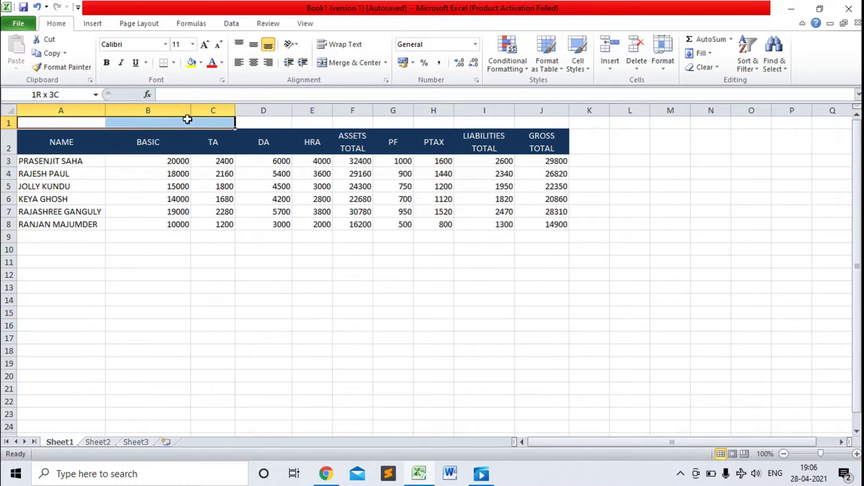
pyautogui.moveTo(440, 114); pyautogui.dragTo(554, 113)
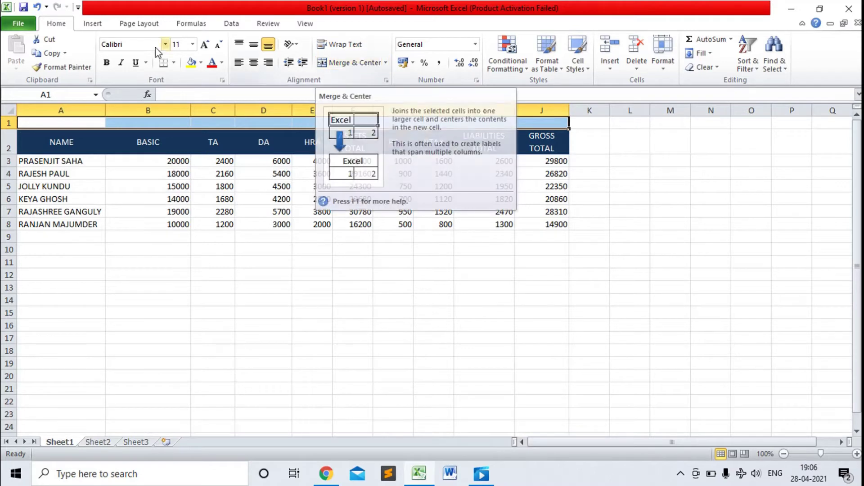
pyautogui.click(350, 63)
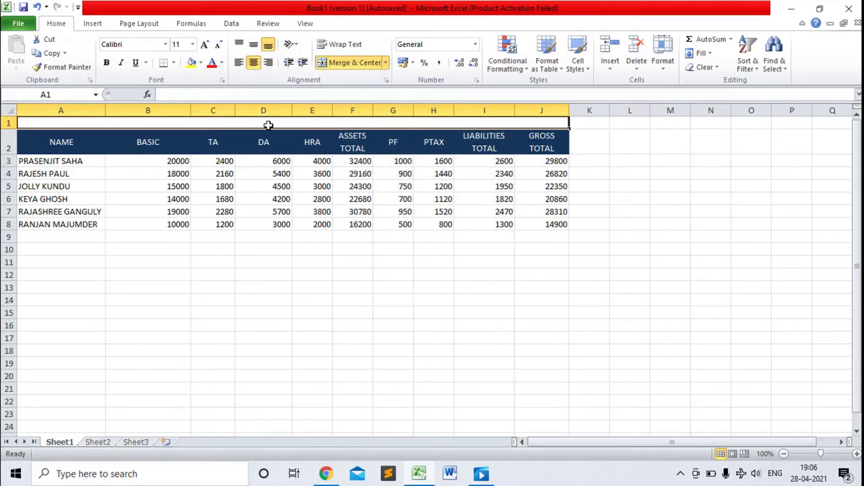
pyautogui.write('SALARY')
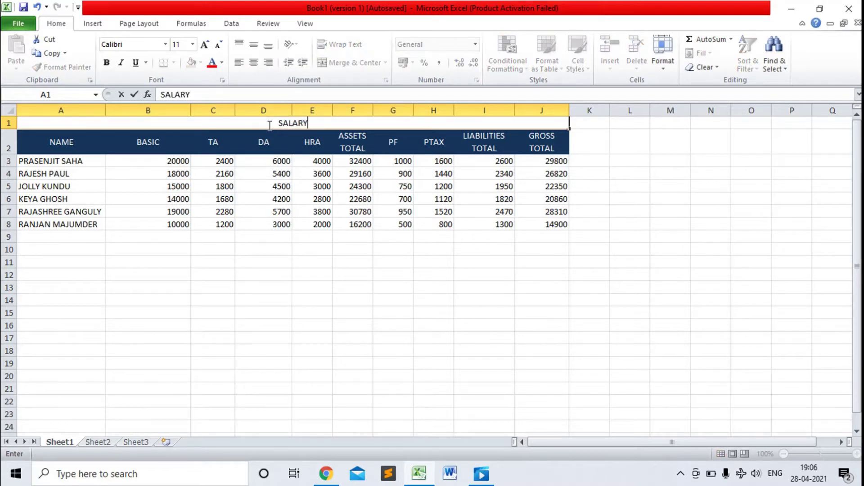
pyautogui.write(' SHEET- JANUARY')
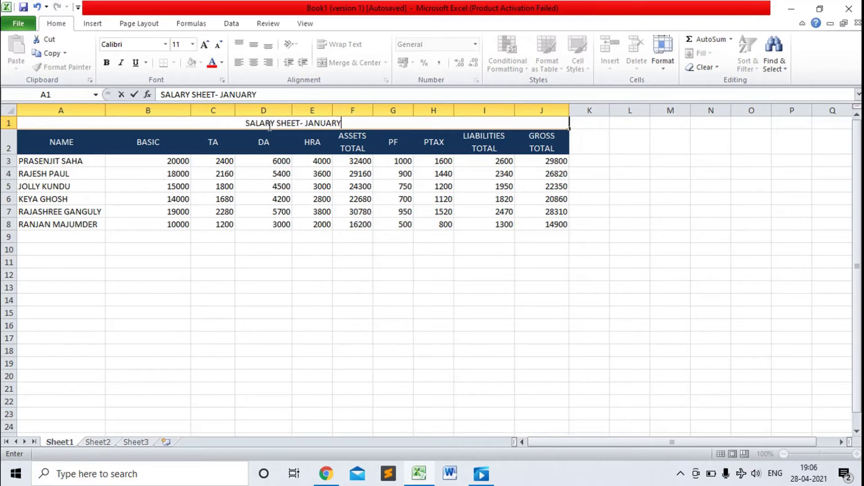
pyautogui.write(', 2021')
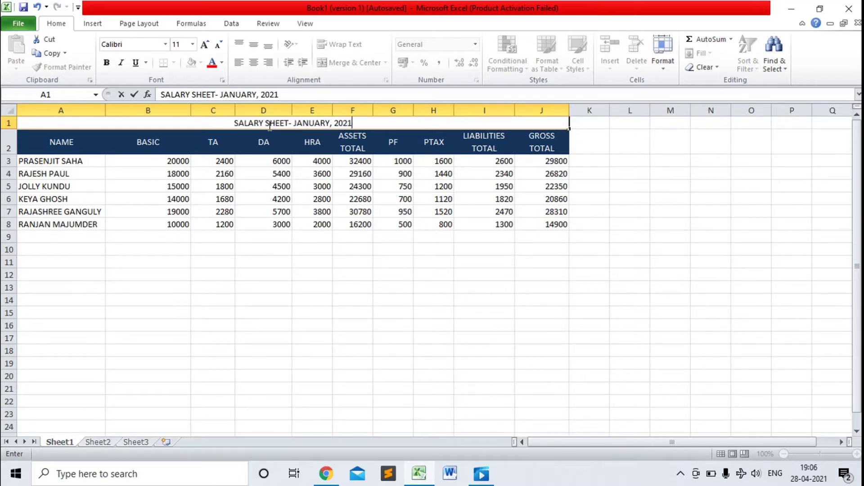
pyautogui.click(323, 263)
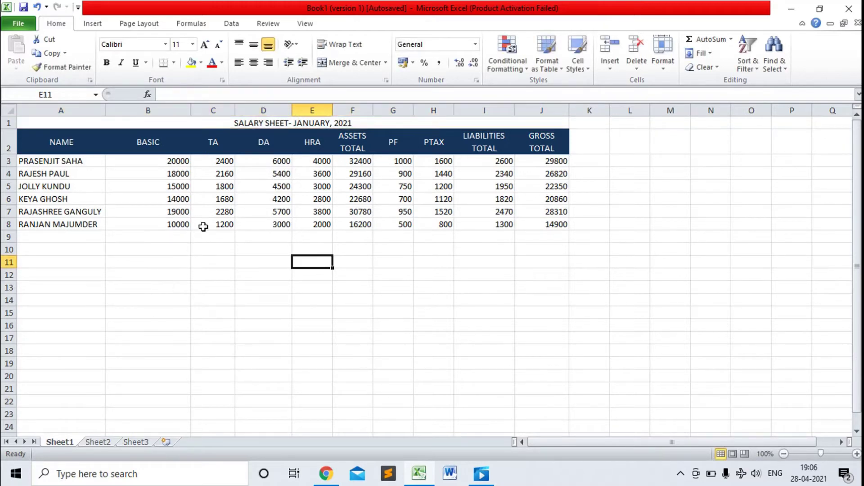
# - Make the Sheet1 title in A1 bold
pyautogui.click(271, 125)
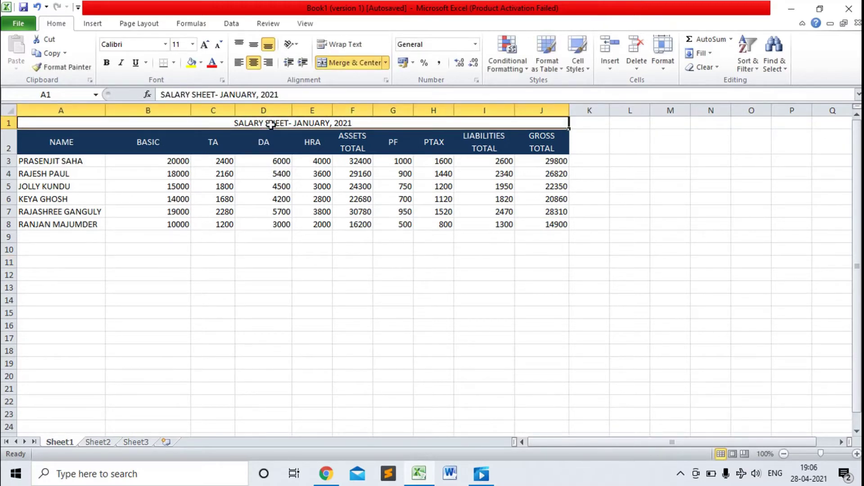
pyautogui.hotkey('ctrl', 'b')
pyautogui.click(218, 288)
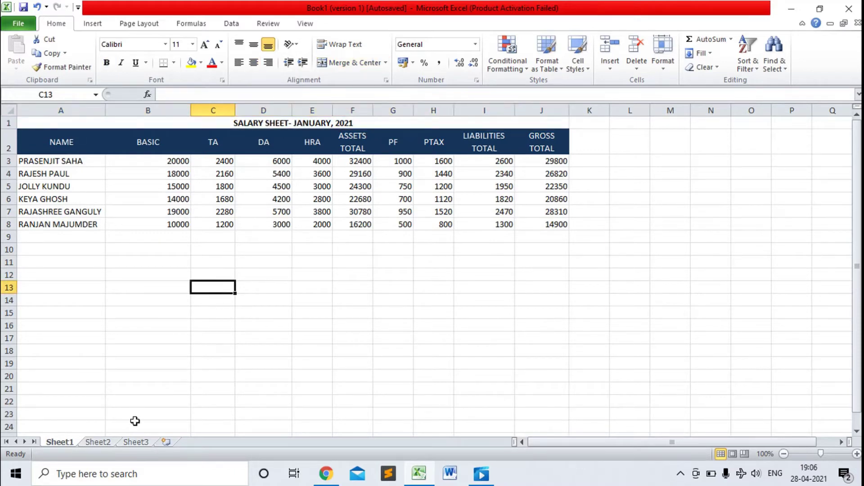
# - On Sheet2, merge cells A1:J1 using Format Cells' Merge cells option
pyautogui.click(107, 442)
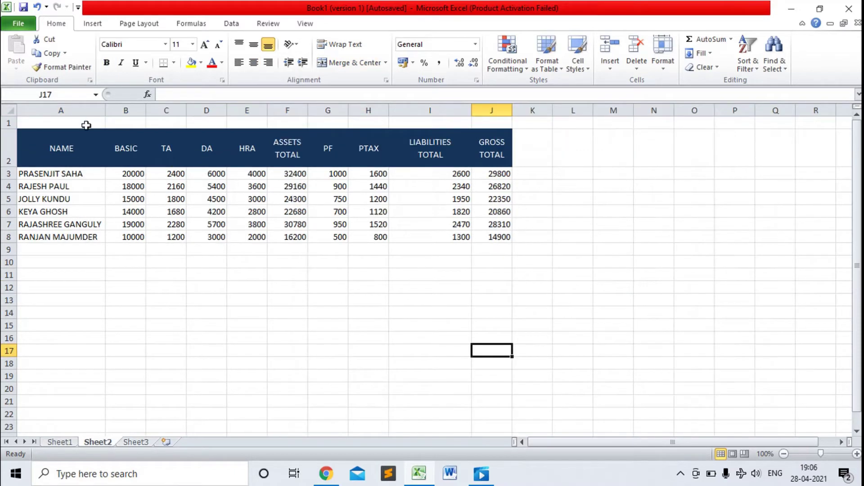
pyautogui.moveTo(79, 122); pyautogui.dragTo(461, 106)
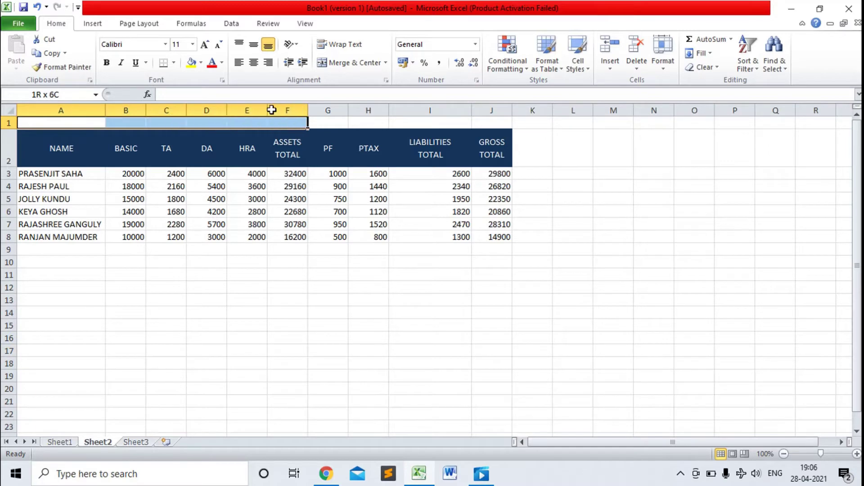
pyautogui.moveTo(460, 107); pyautogui.dragTo(480, 106)
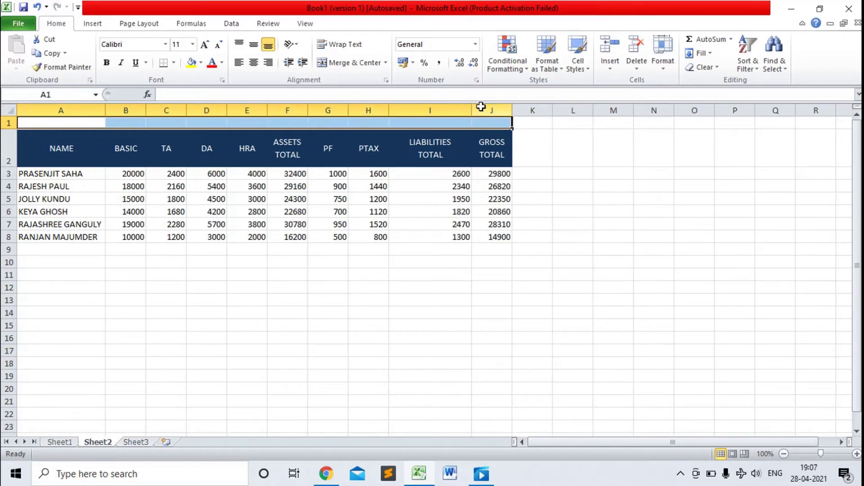
pyautogui.hotkey('ctrl', '1')
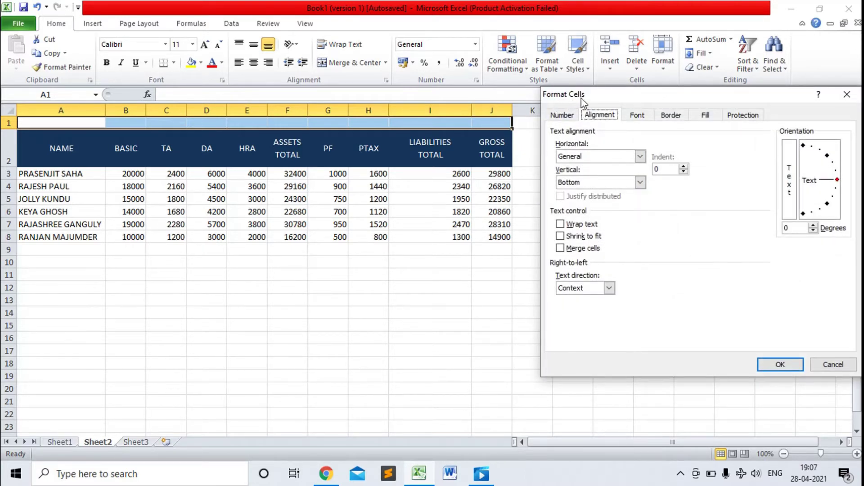
pyautogui.click(560, 248)
pyautogui.click(780, 365)
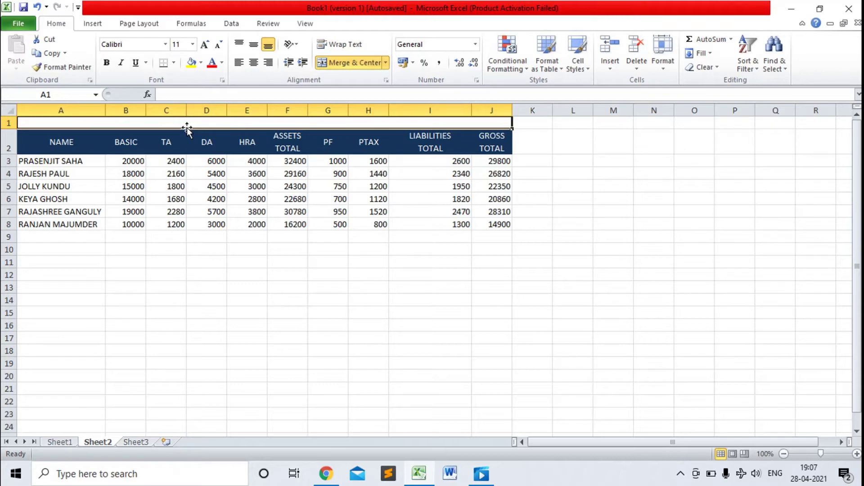
# - Copy the Sheet1 title into Sheet2's A1 and change JANUARY to FEBRUARY
pyautogui.click(62, 443)
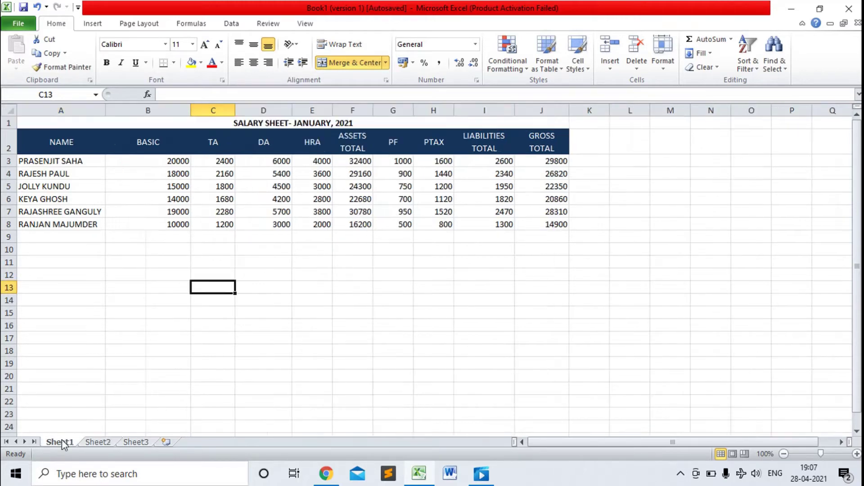
pyautogui.click(270, 122)
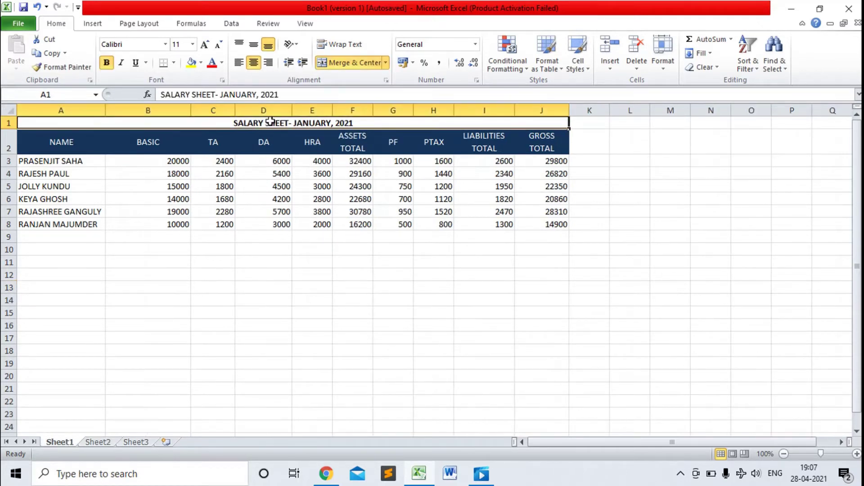
pyautogui.hotkey('ctrl', 'c')
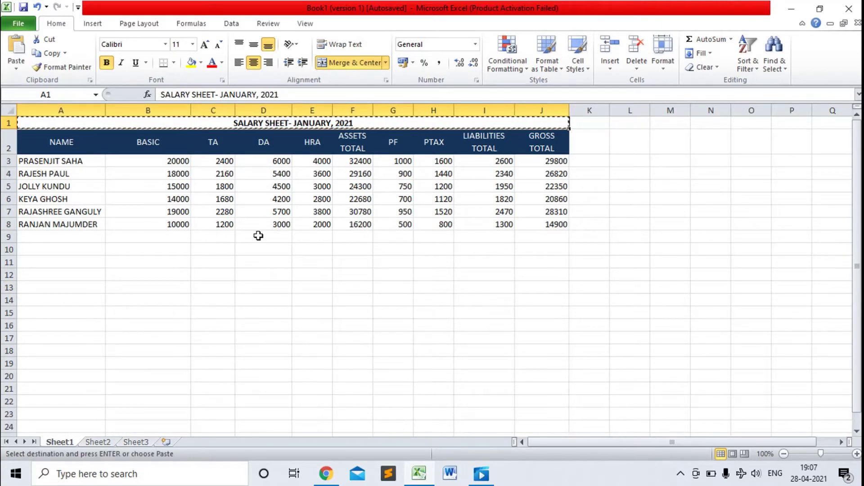
pyautogui.click(109, 440)
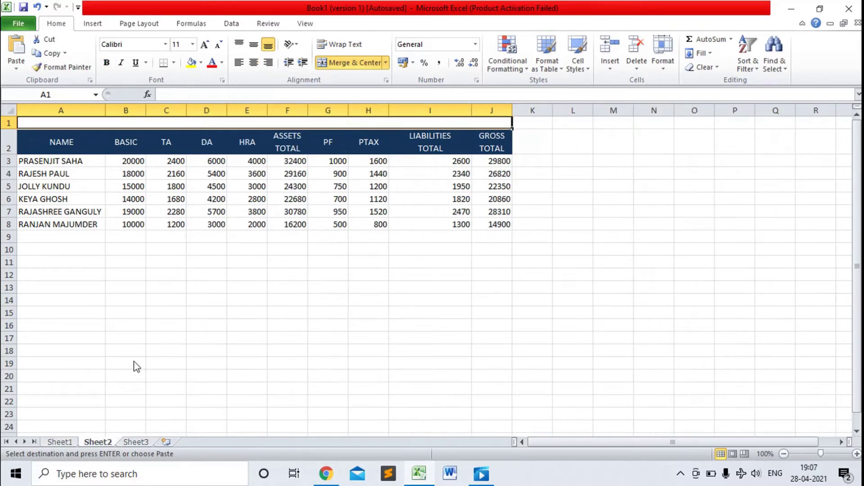
pyautogui.hotkey('ctrl', 'v')
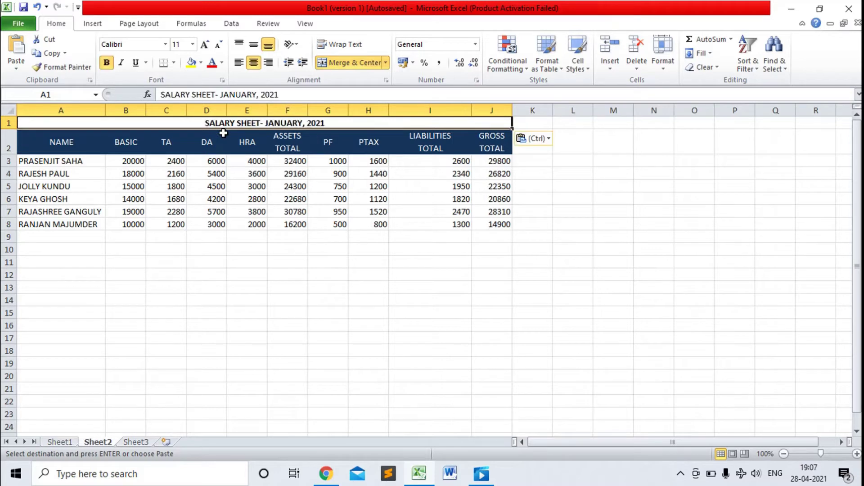
pyautogui.doubleClick(301, 122)
pyautogui.press('BackSpace')
pyautogui.press('BackSpace')
pyautogui.press('BackSpace')
pyautogui.press('BackSpace')
pyautogui.press('BackSpace')
pyautogui.press('BackSpace')
pyautogui.press('BackSpace')
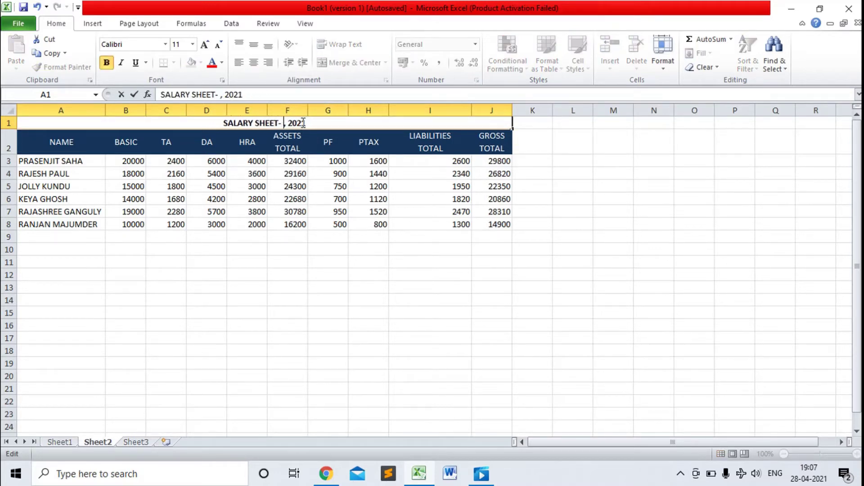
pyautogui.write('FEBRUARY')
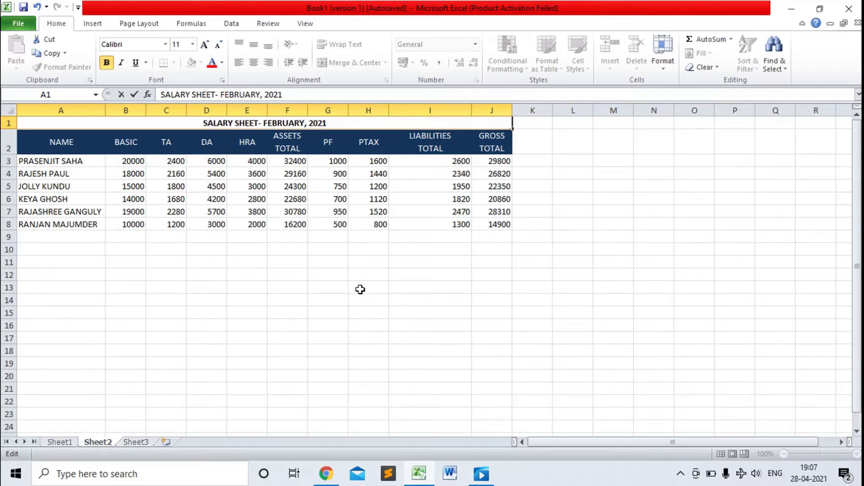
# - Commit the edited Sheet2 title 'SALARY SHEET- FEBRUARY, 2021'
pyautogui.click(360, 288)
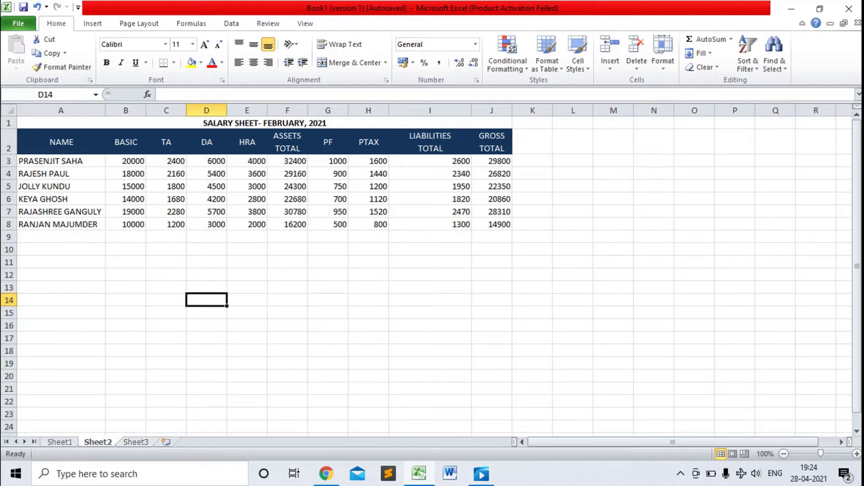
pyautogui.click(64, 442)
pyautogui.click(99, 442)
pyautogui.click(143, 442)
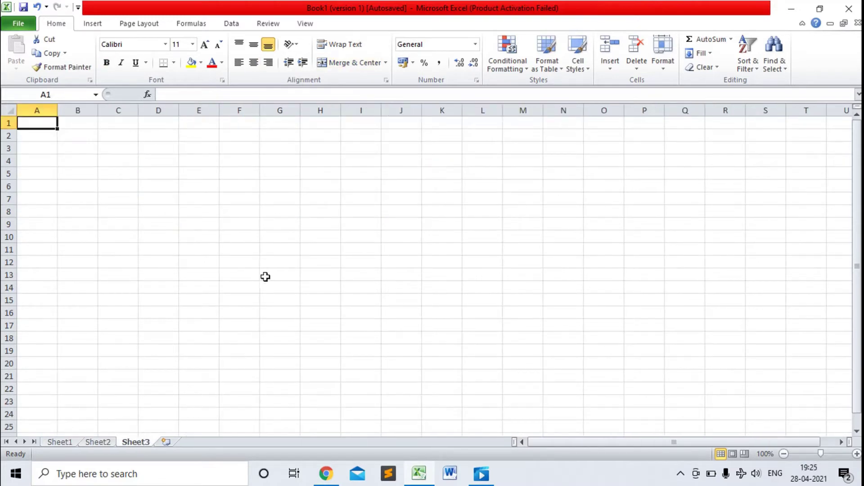
pyautogui.click(63, 442)
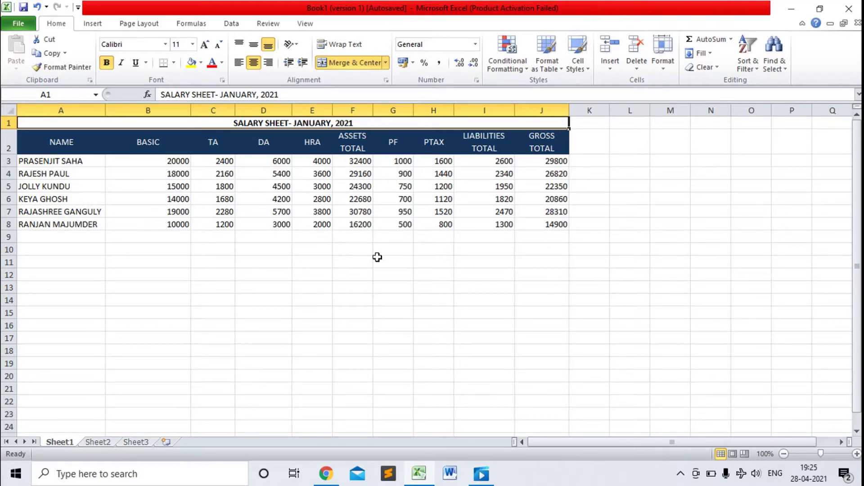
pyautogui.click(102, 443)
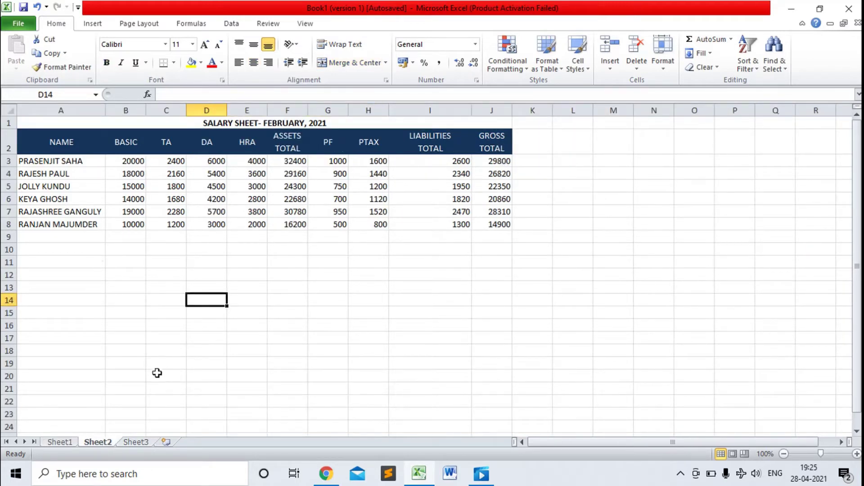
pyautogui.click(136, 442)
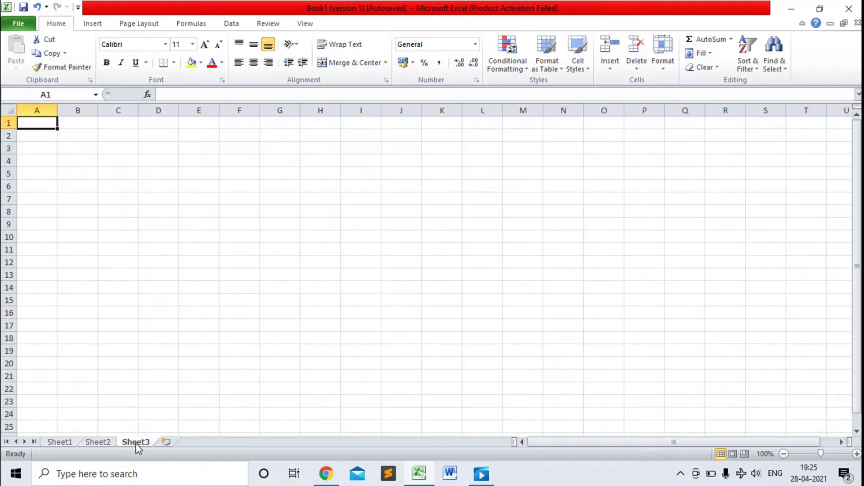
pyautogui.click(64, 445)
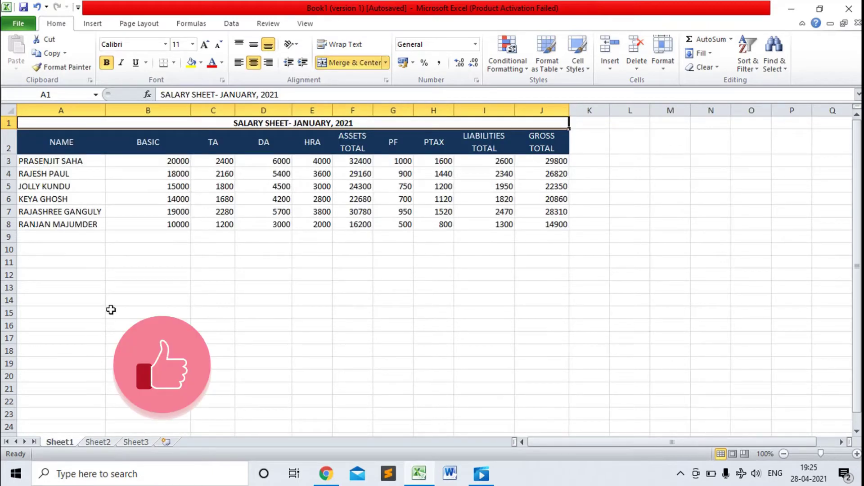
pyautogui.click(58, 174)
pyautogui.click(59, 186)
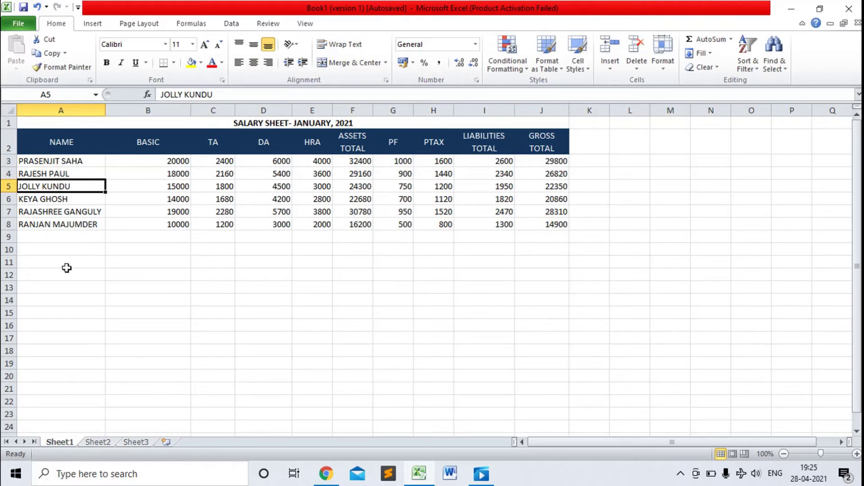
pyautogui.click(97, 442)
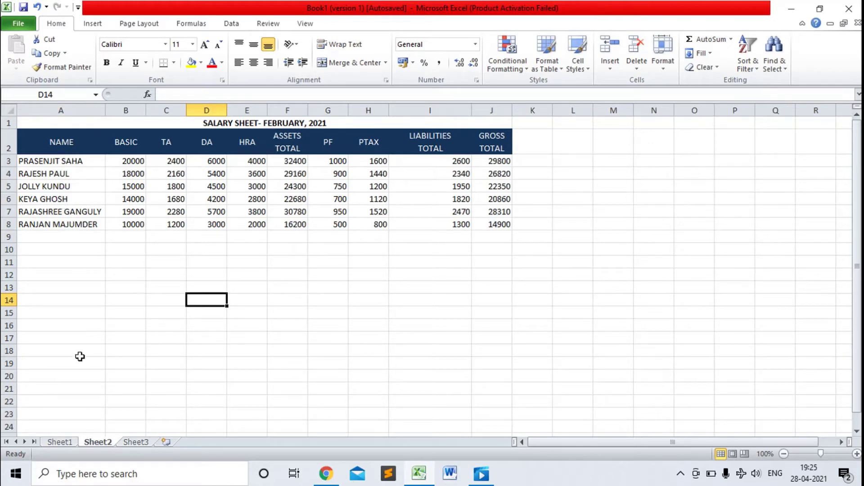
pyautogui.click(66, 442)
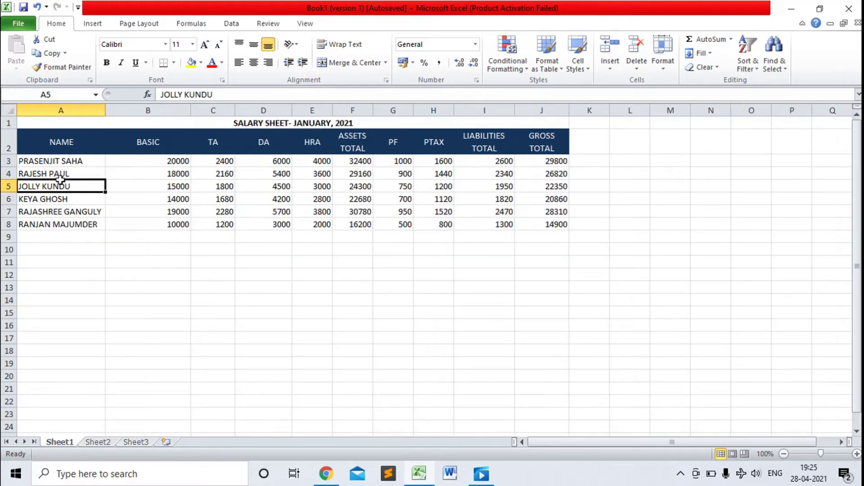
pyautogui.moveTo(60, 162); pyautogui.dragTo(64, 225)
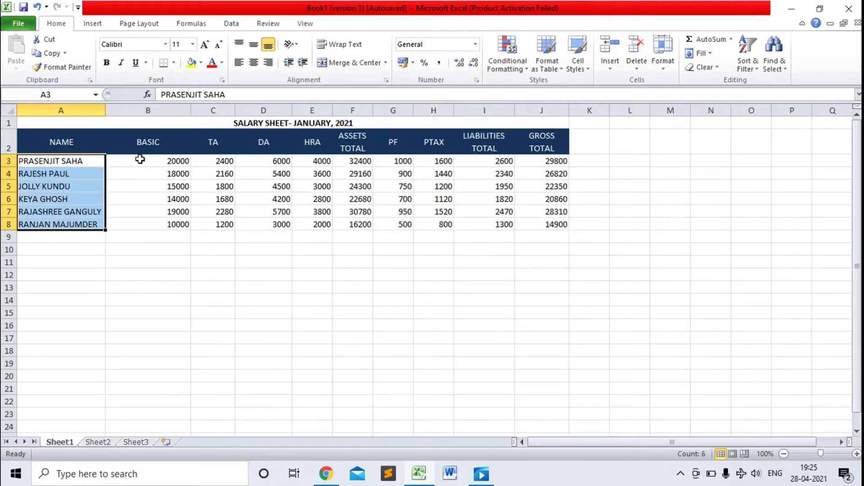
pyautogui.moveTo(140, 159); pyautogui.dragTo(477, 168)
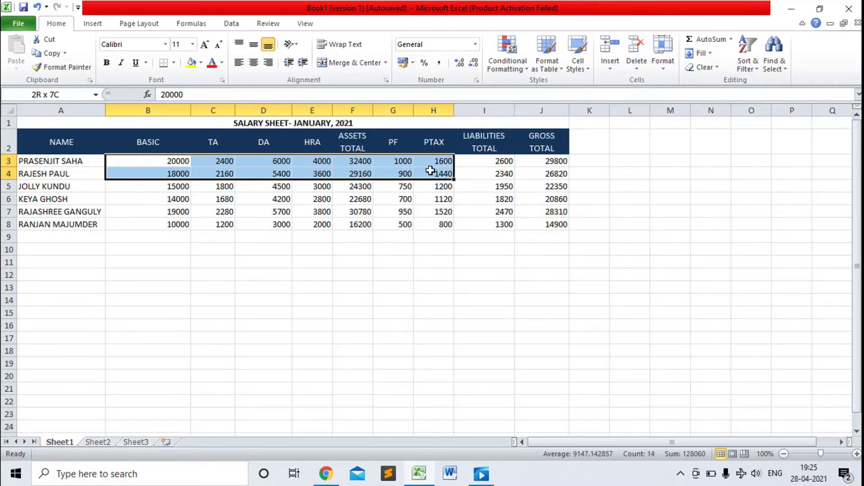
pyautogui.moveTo(477, 167); pyautogui.dragTo(545, 160)
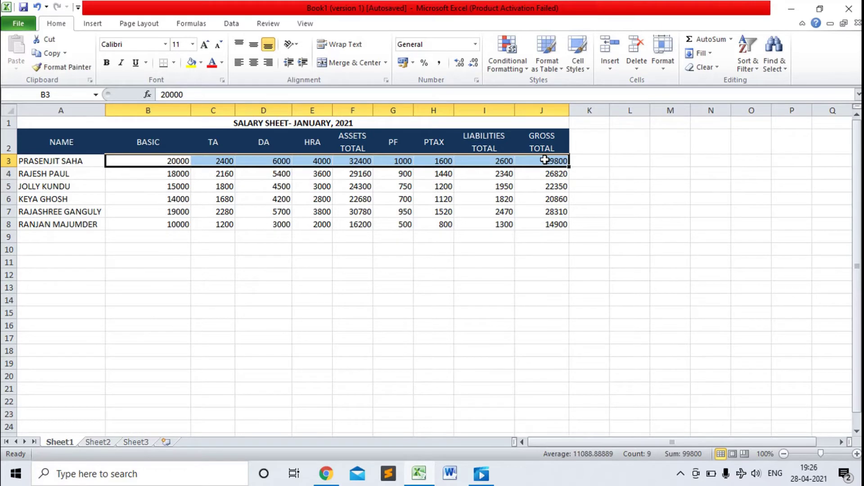
pyautogui.click(92, 443)
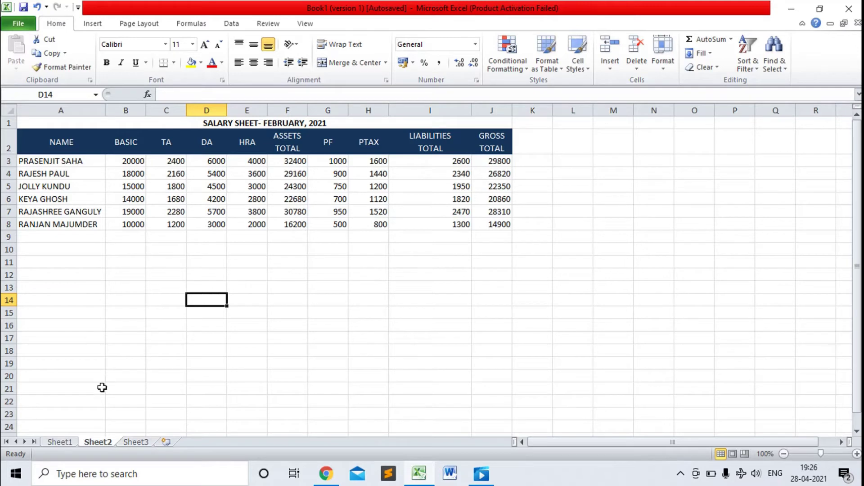
# - Compare the January and February sheets, ending on Sheet1 with ASSETS TOTAL header F2 selected
pyautogui.click(63, 440)
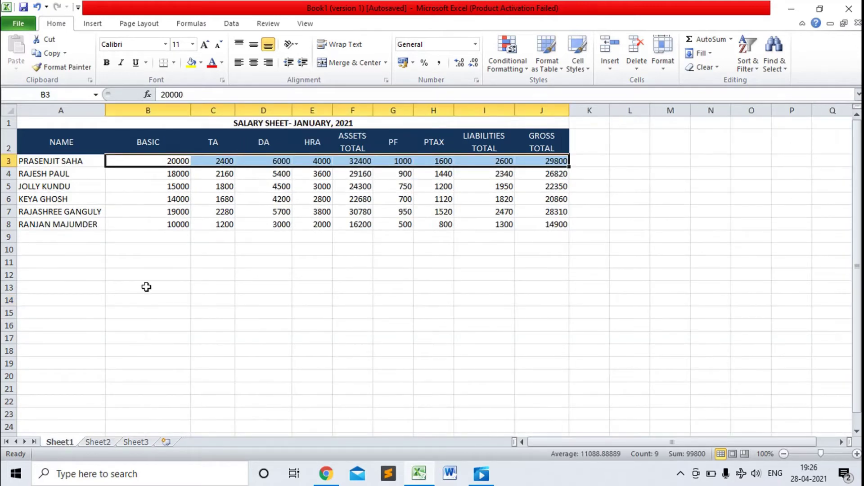
pyautogui.click(59, 124)
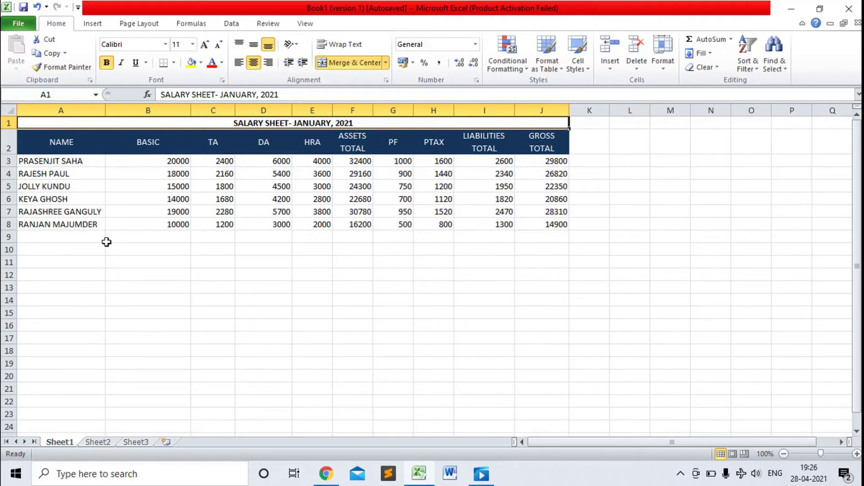
pyautogui.click(96, 444)
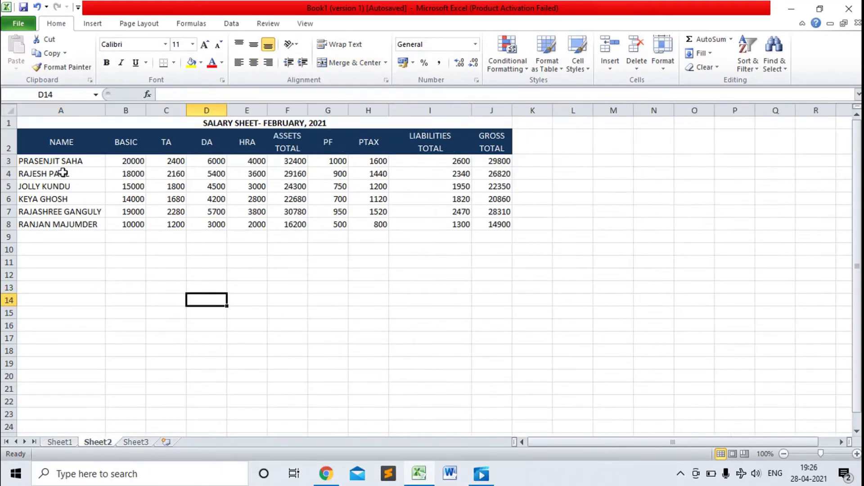
pyautogui.click(48, 121)
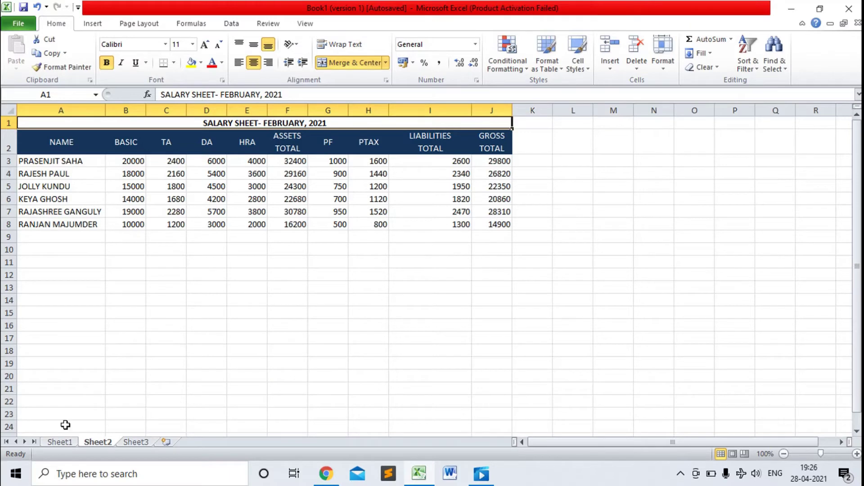
pyautogui.click(63, 442)
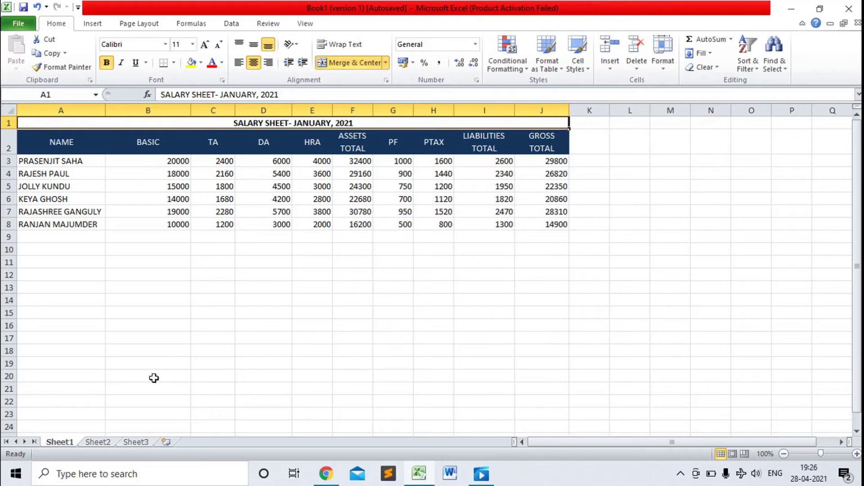
pyautogui.click(106, 445)
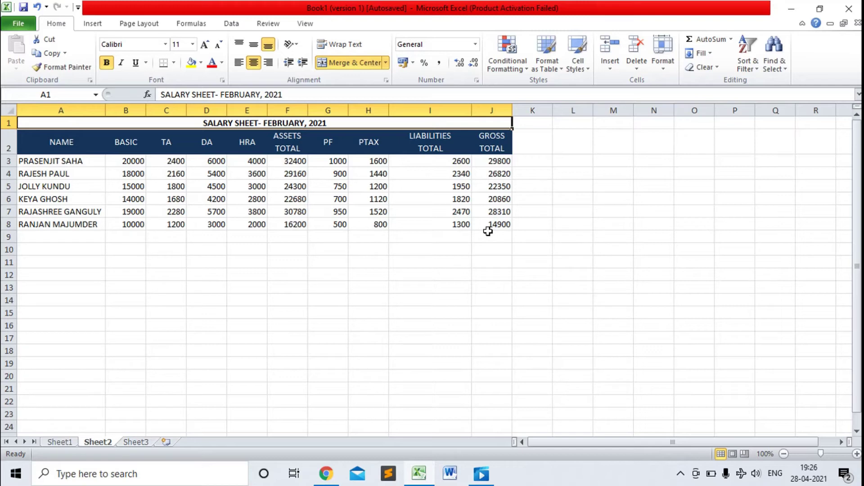
pyautogui.click(65, 443)
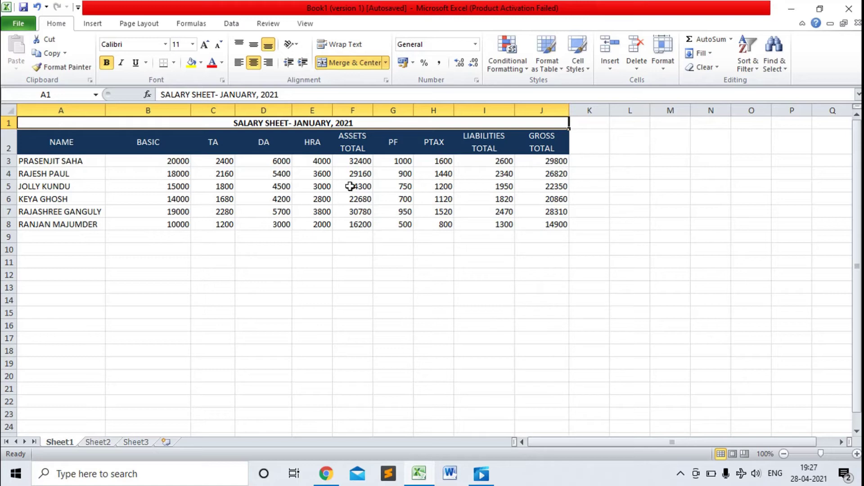
pyautogui.click(355, 147)
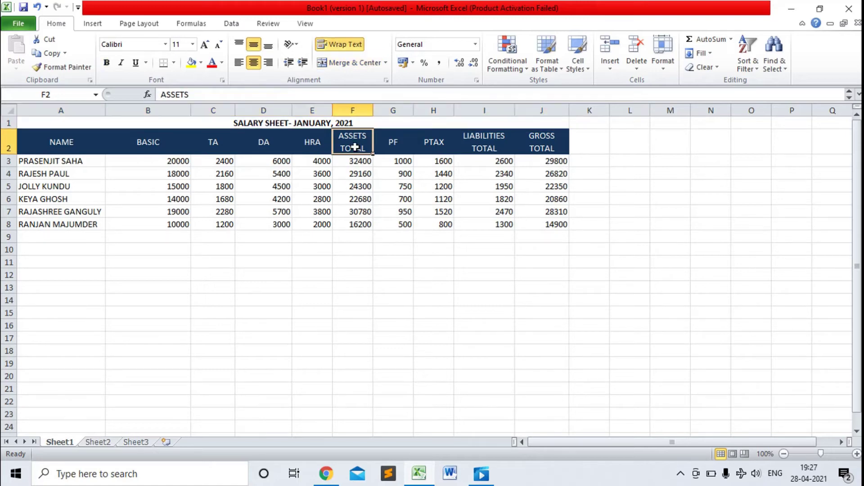
pyautogui.click(181, 160)
pyautogui.doubleClick(180, 160)
pyautogui.click(230, 235)
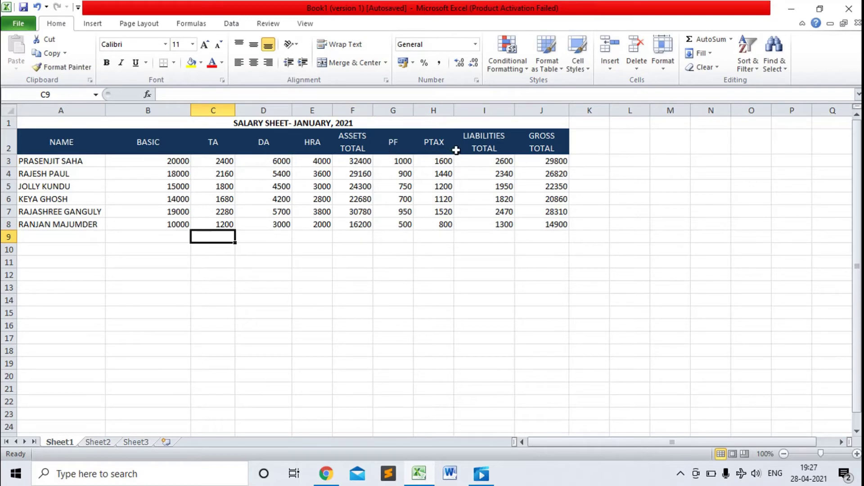
pyautogui.click(488, 162)
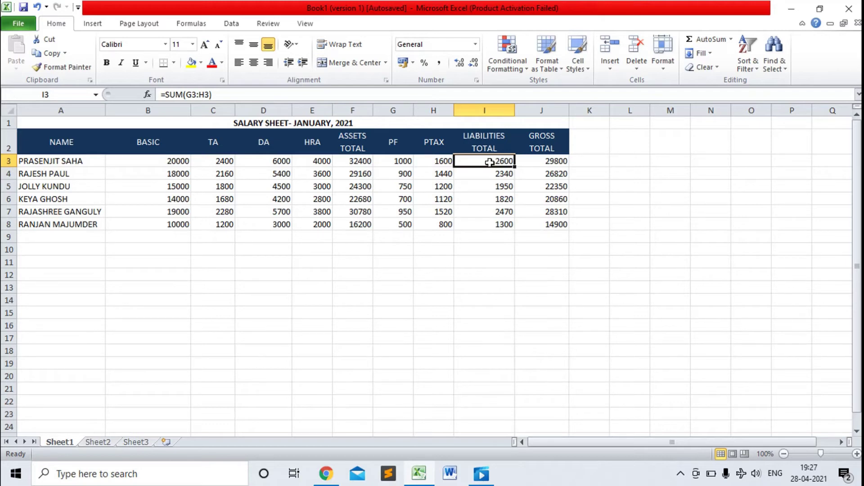
pyautogui.click(548, 161)
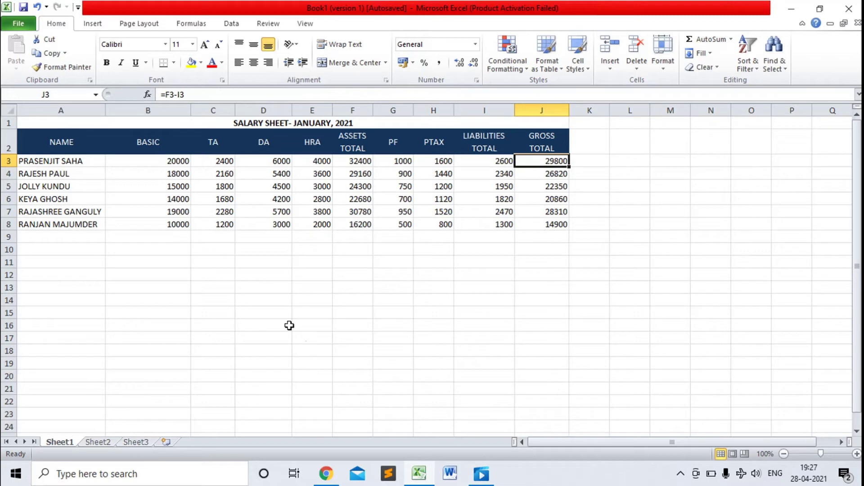
pyautogui.click(280, 277)
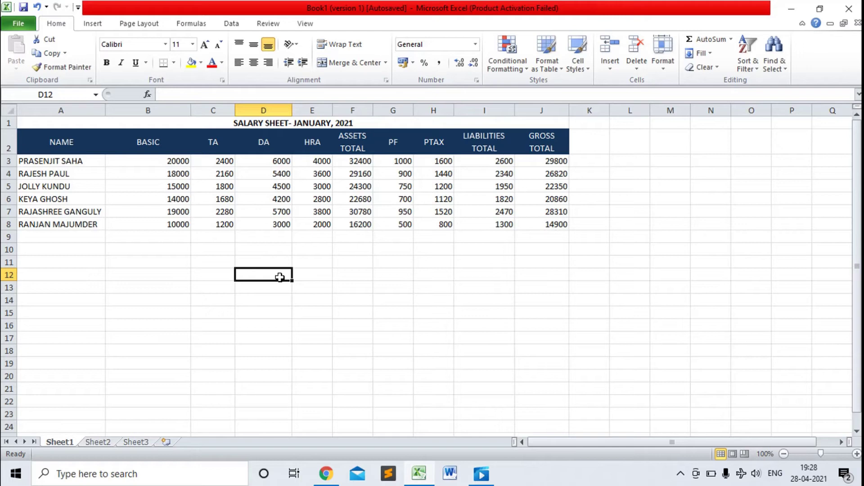
pyautogui.click(104, 442)
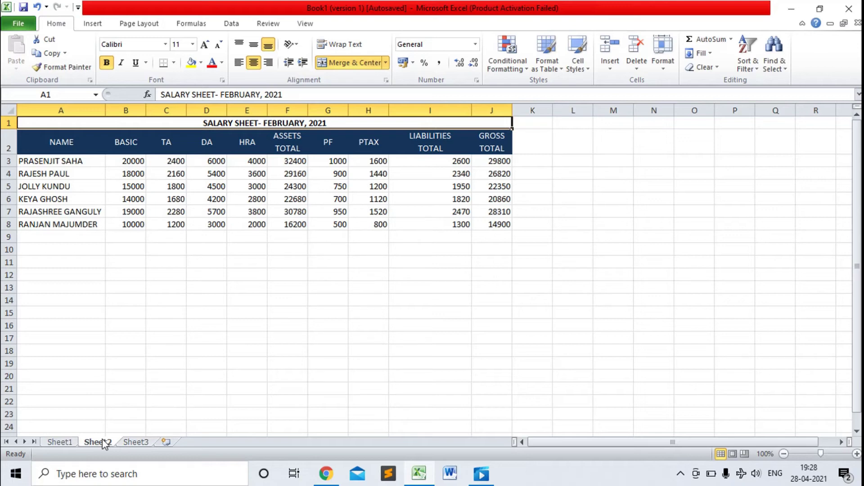
pyautogui.click(135, 442)
pyautogui.click(63, 442)
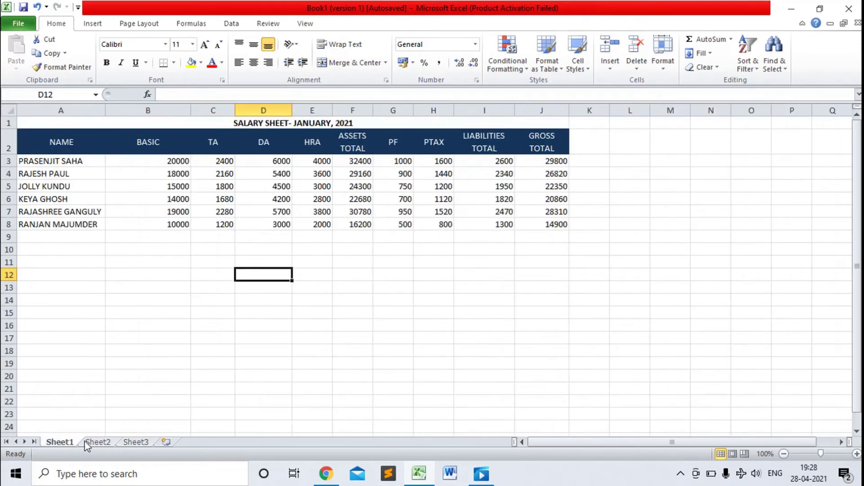
pyautogui.click(101, 442)
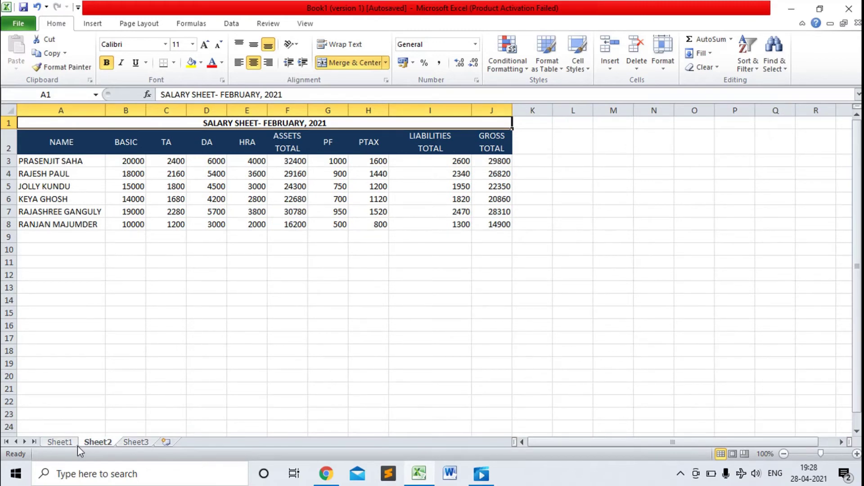
pyautogui.click(59, 442)
pyautogui.click(98, 443)
pyautogui.click(68, 443)
pyautogui.click(110, 442)
pyautogui.click(72, 444)
pyautogui.click(60, 443)
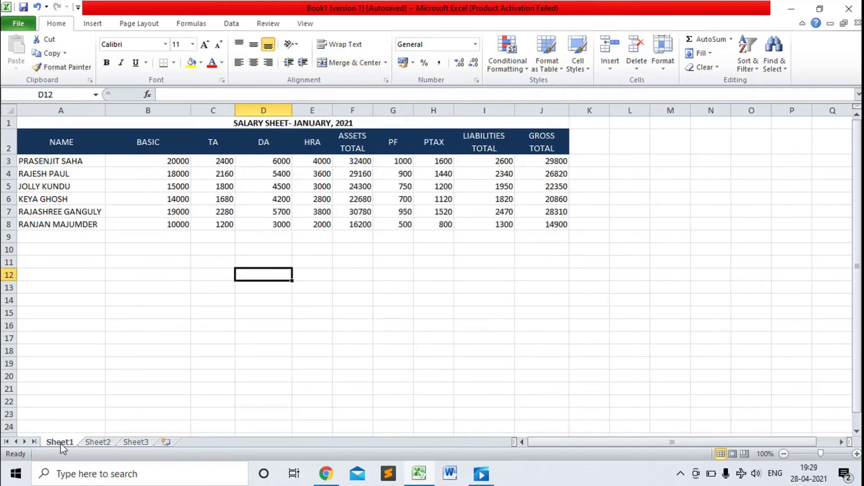
pyautogui.click(136, 442)
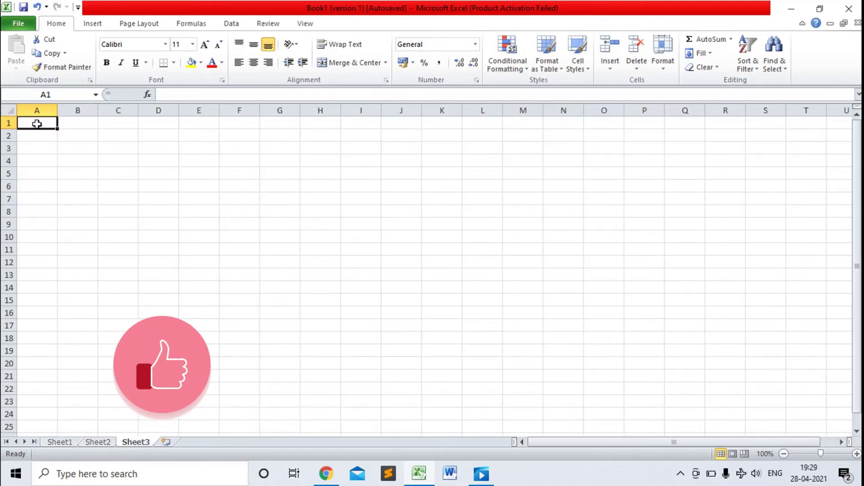
# - Check the January table, then select row 1 from A to J on blank Sheet3
pyautogui.click(64, 445)
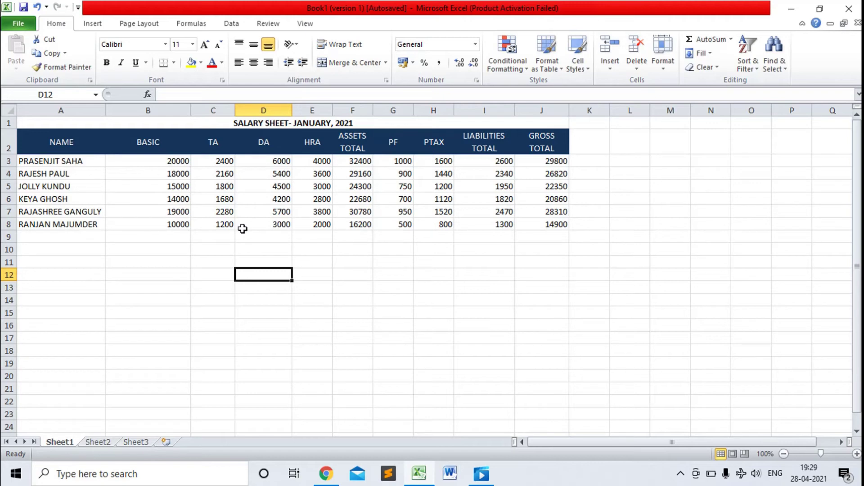
pyautogui.click(138, 443)
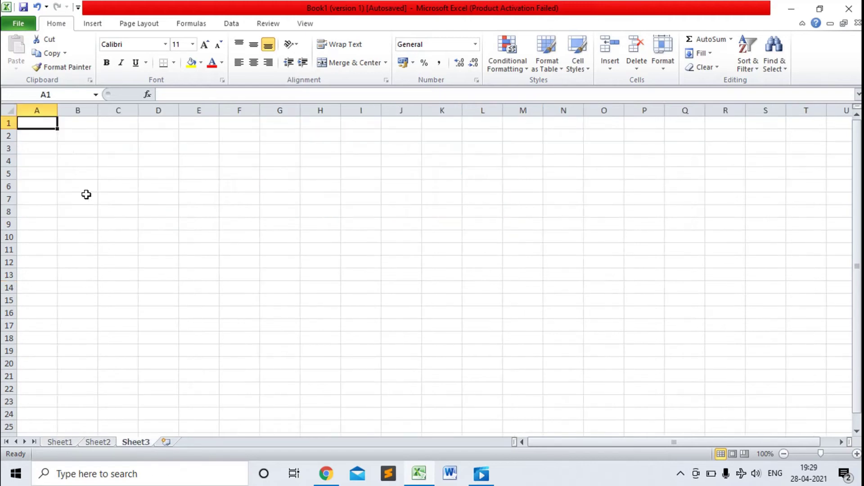
pyautogui.moveTo(50, 122); pyautogui.dragTo(436, 122)
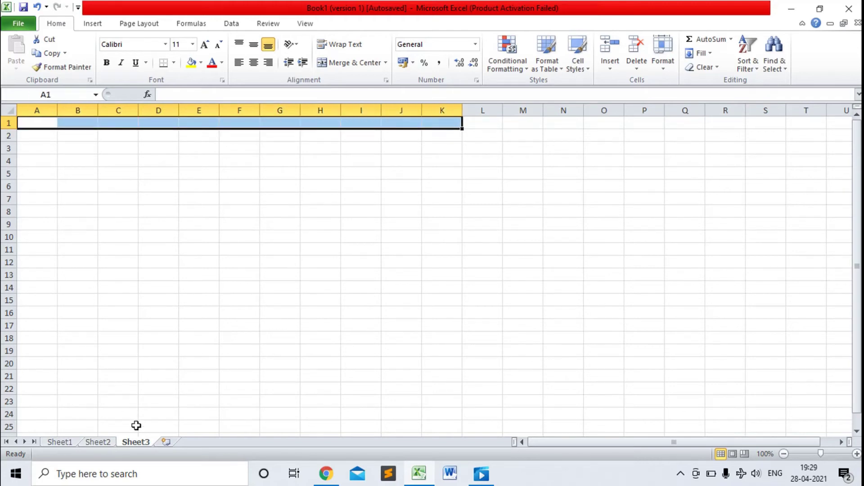
pyautogui.click(54, 443)
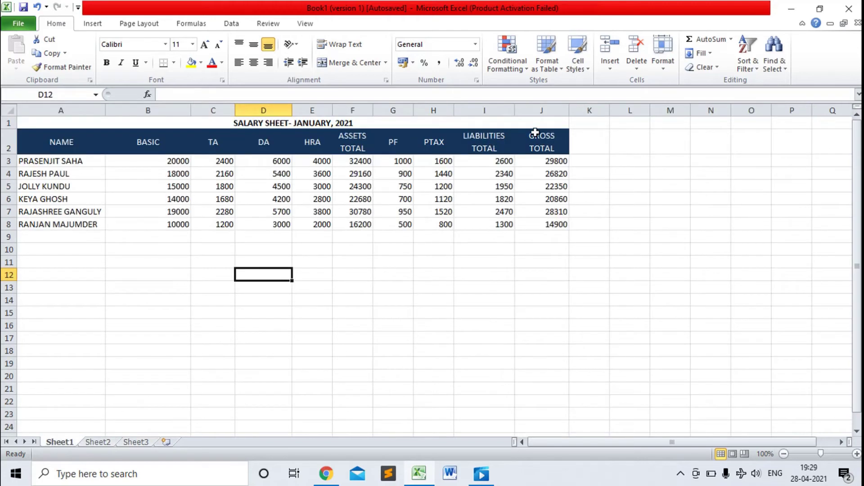
pyautogui.click(137, 443)
pyautogui.click(349, 160)
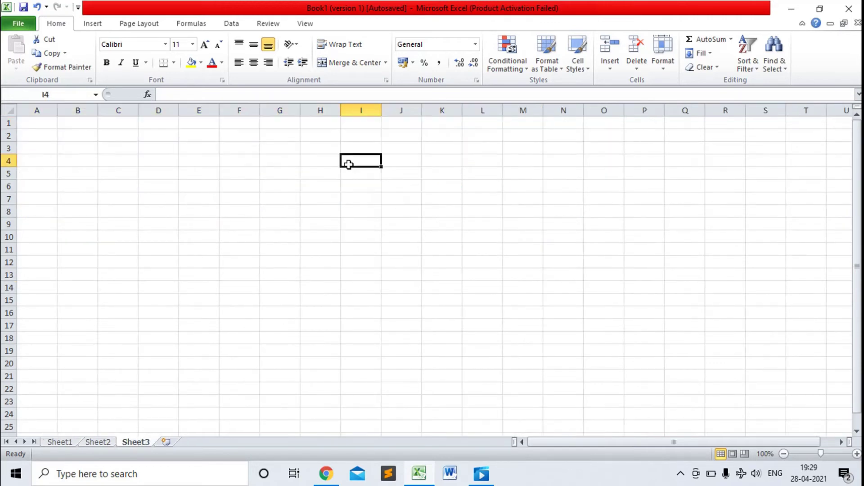
pyautogui.moveTo(31, 122)
pyautogui.mouseDown()
pyautogui.moveTo(400, 131)
pyautogui.moveTo(399, 122)
pyautogui.mouseUp()
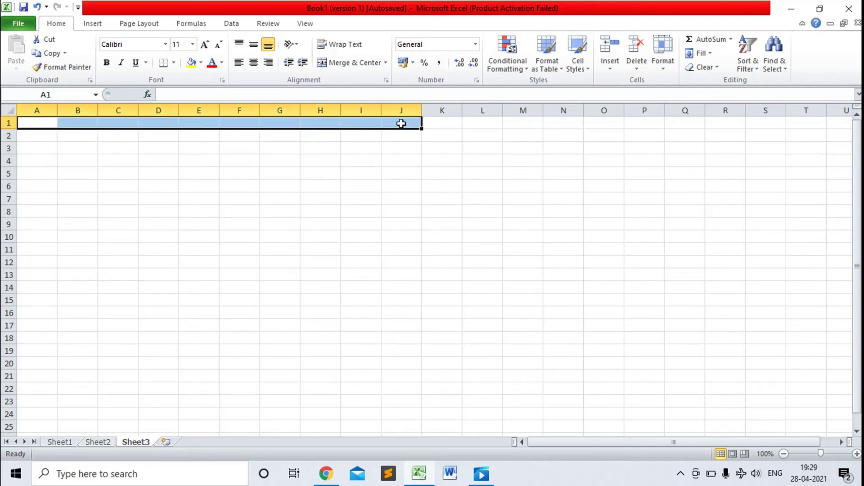
# - Merge A1:J1 on Sheet3, enter the title CONSOLIDATION and make it bold
pyautogui.click(345, 64)
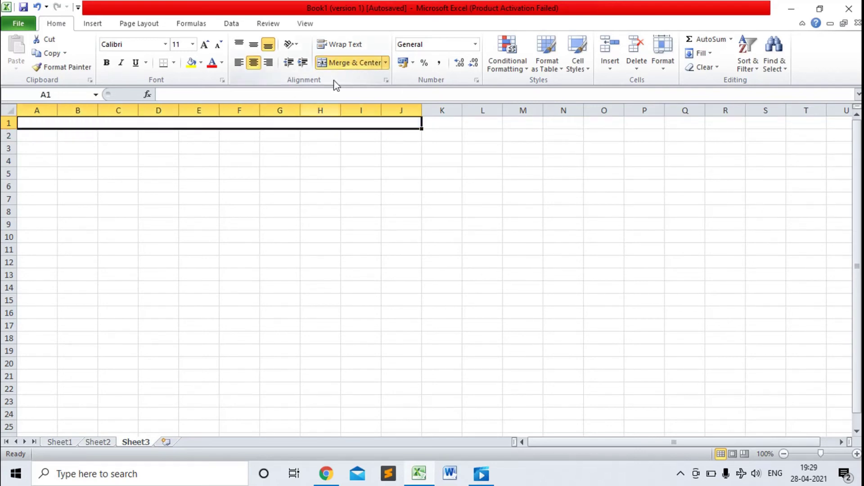
pyautogui.write('CONSOLIDATION')
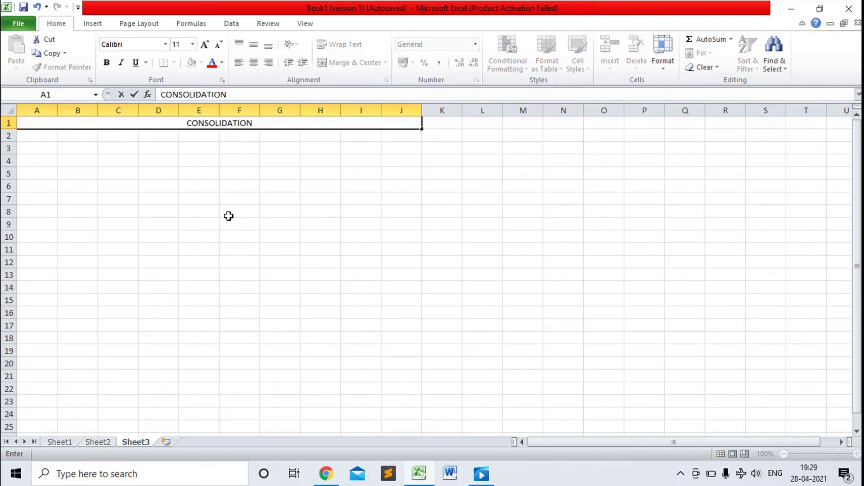
pyautogui.click(234, 173)
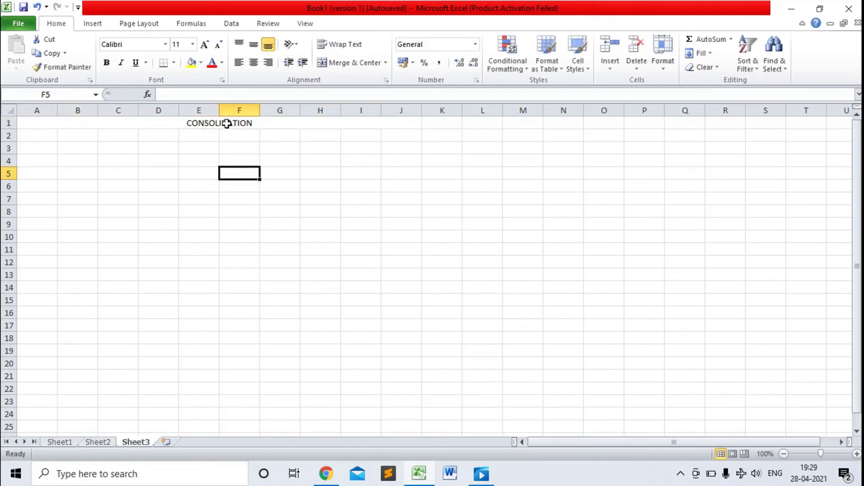
pyautogui.click(227, 124)
pyautogui.hotkey('ctrl', 'b')
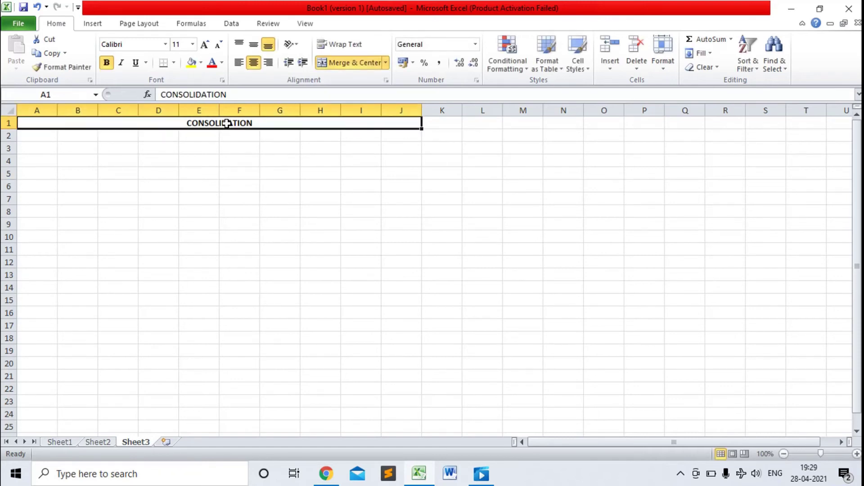
pyautogui.click(197, 168)
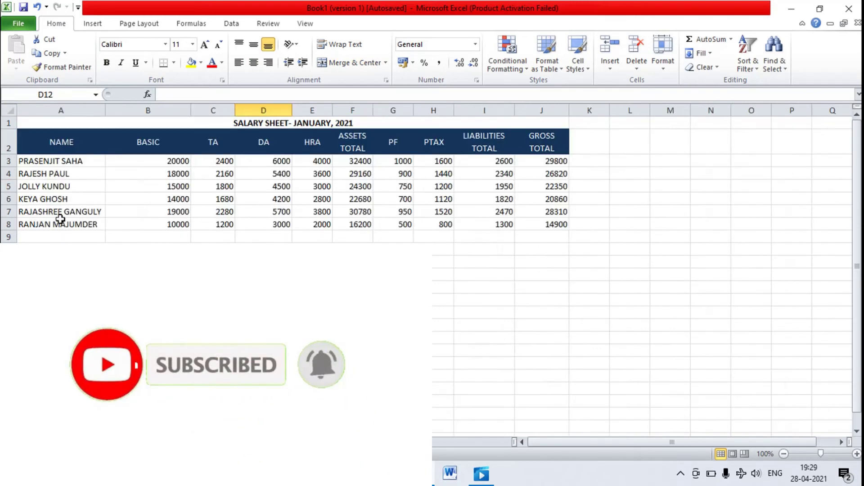
# - Copy Sheet1's NAME to GROSS TOTAL heading row A2:J2 into row 2 of Sheet3
pyautogui.click(49, 147)
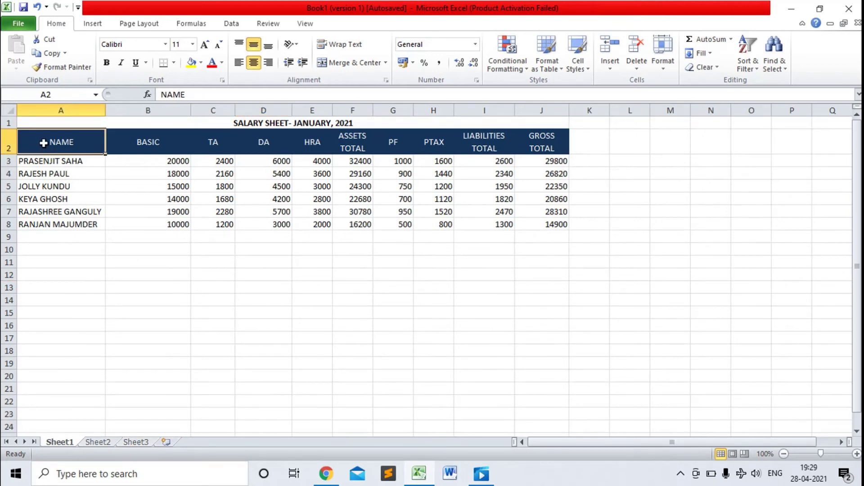
pyautogui.moveTo(44, 143)
pyautogui.mouseDown()
pyautogui.moveTo(402, 161)
pyautogui.moveTo(537, 150)
pyautogui.mouseUp()
pyautogui.hotkey('ctrl', 'c')
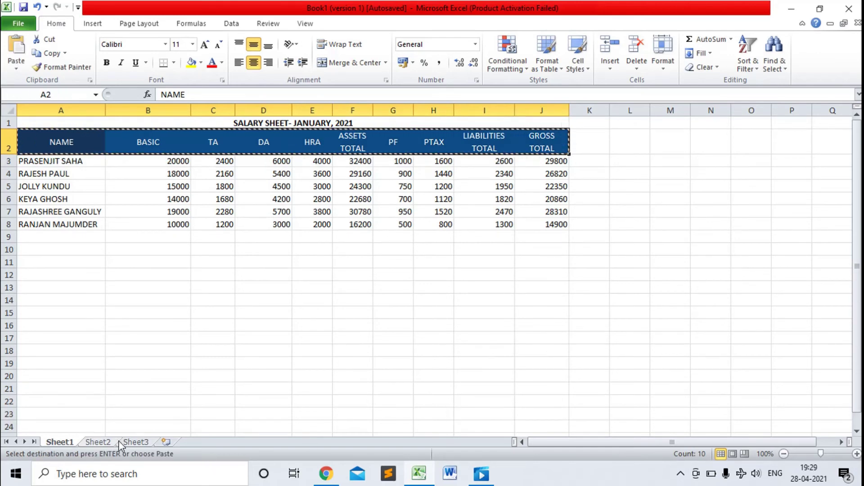
pyautogui.click(135, 442)
pyautogui.click(43, 139)
pyautogui.hotkey('ctrl', 'v')
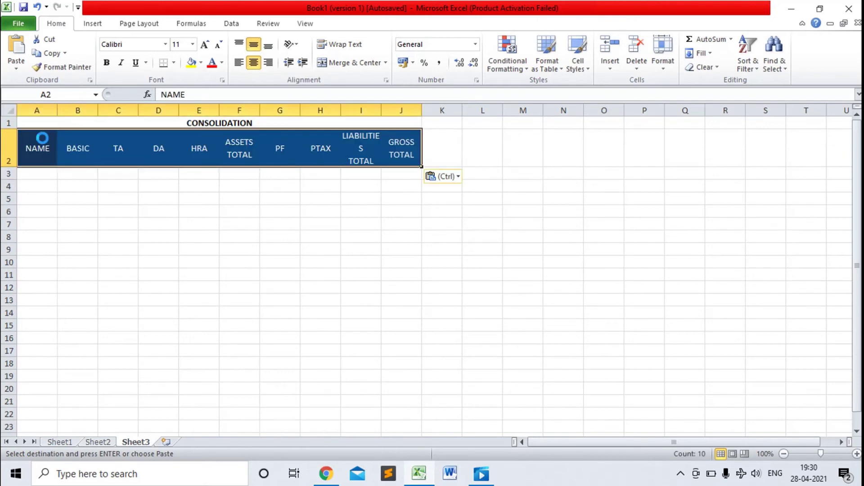
pyautogui.click(255, 201)
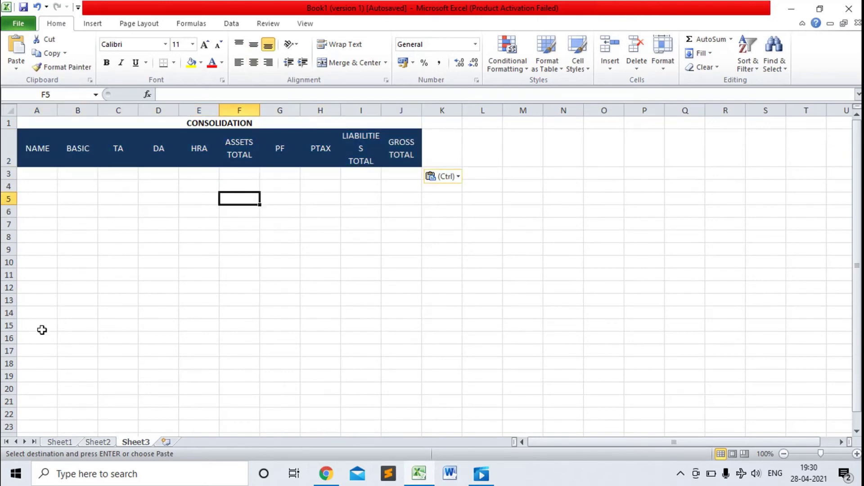
pyautogui.click(58, 444)
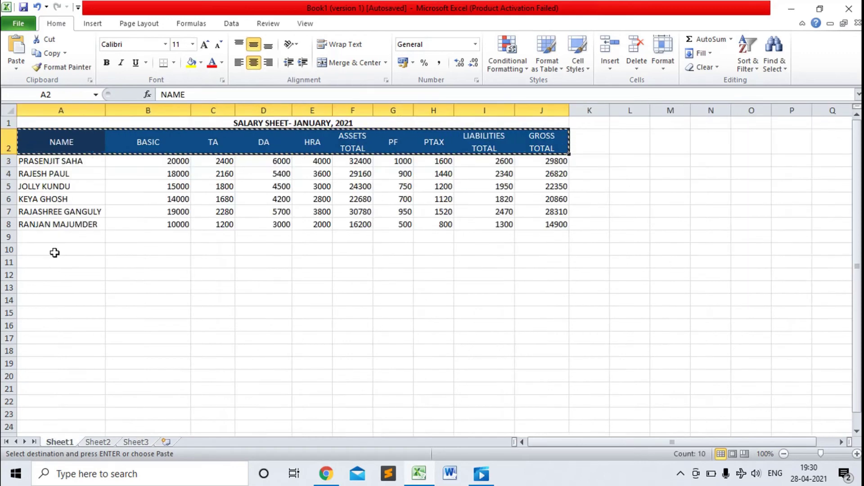
pyautogui.click(40, 161)
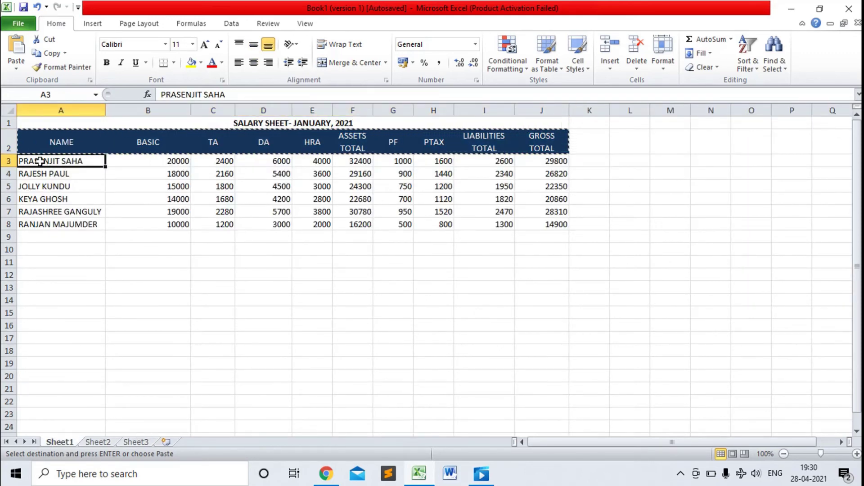
# - Copy the six employee names A3:A8 into Sheet3's column A and autofit its width
pyautogui.moveTo(41, 161); pyautogui.dragTo(50, 224)
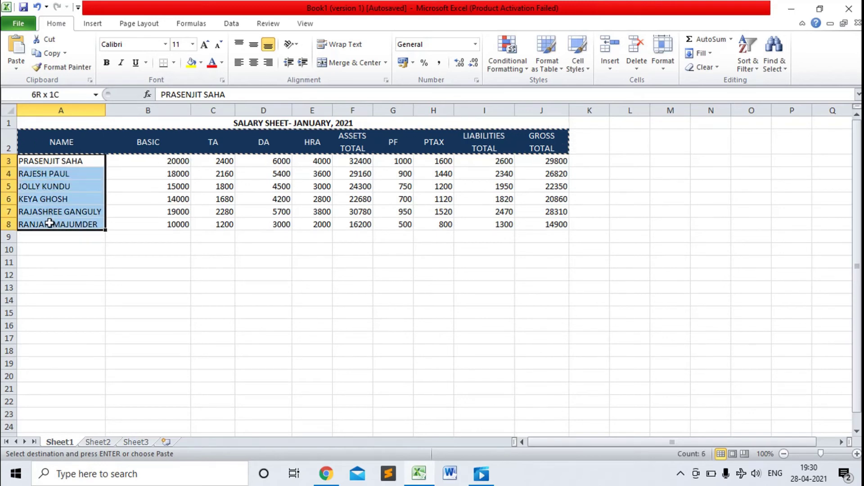
pyautogui.hotkey('ctrl', 'c')
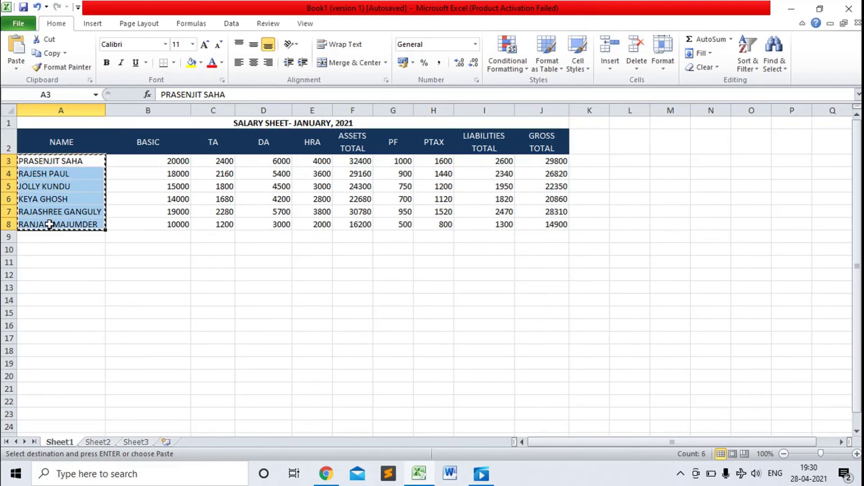
pyautogui.click(135, 442)
pyautogui.click(45, 174)
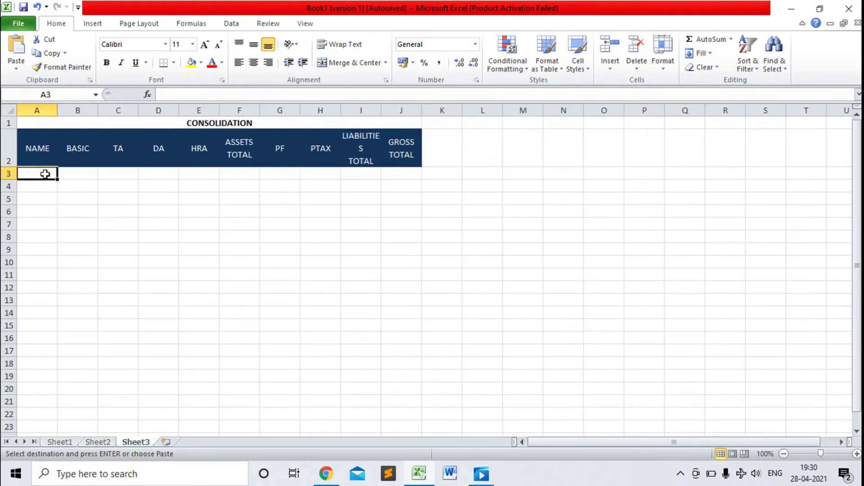
pyautogui.hotkey('ctrl', 'v')
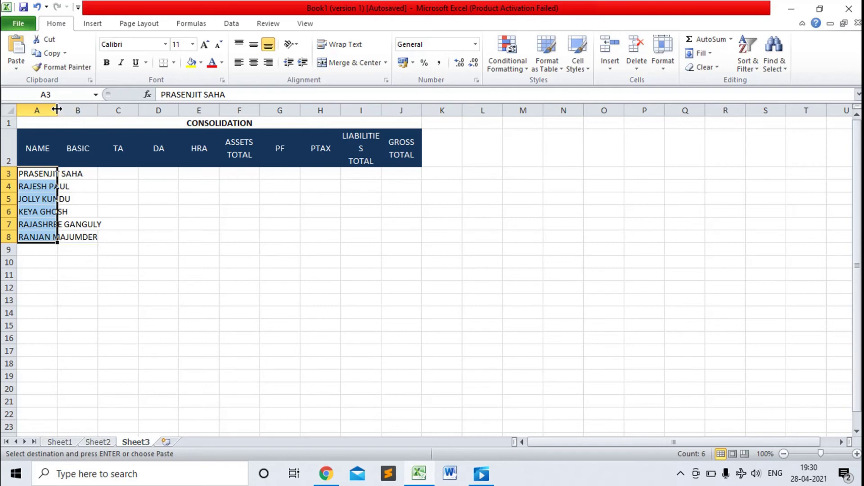
pyautogui.doubleClick(57, 109)
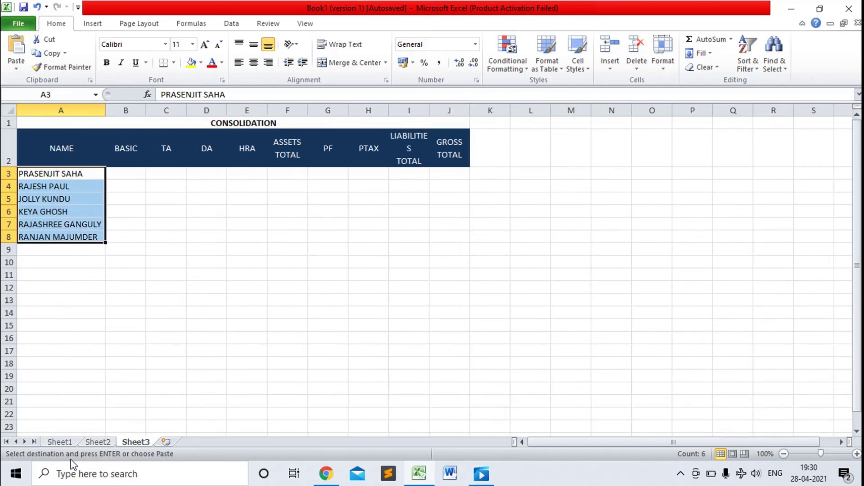
# - Review January's figures B3:J8, then pick Sheet3 cell B3 as the consolidation destination
pyautogui.click(59, 442)
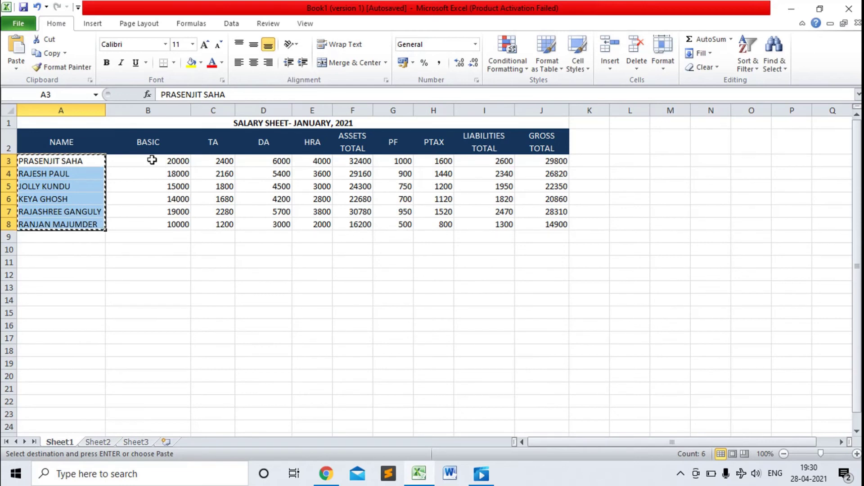
pyautogui.moveTo(152, 160); pyautogui.dragTo(548, 224)
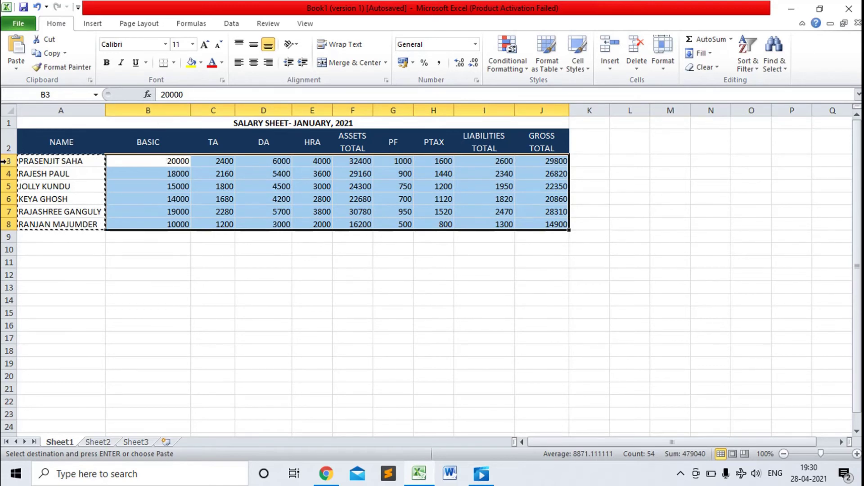
pyautogui.click(148, 443)
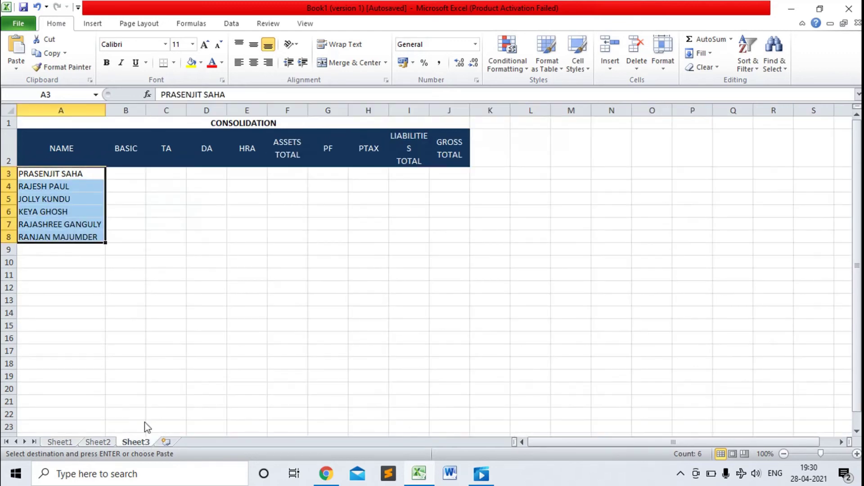
pyautogui.click(135, 174)
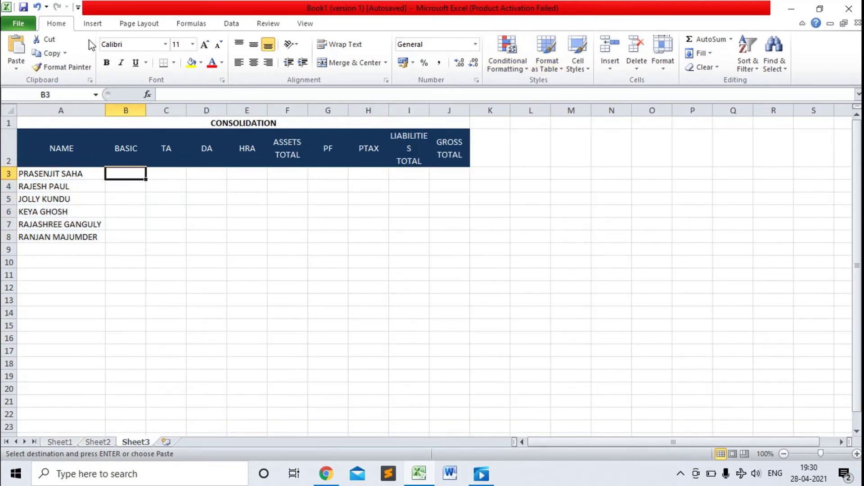
# - With B3 selected, open the Data > Consolidate dialog with Sum as the function
pyautogui.click(232, 25)
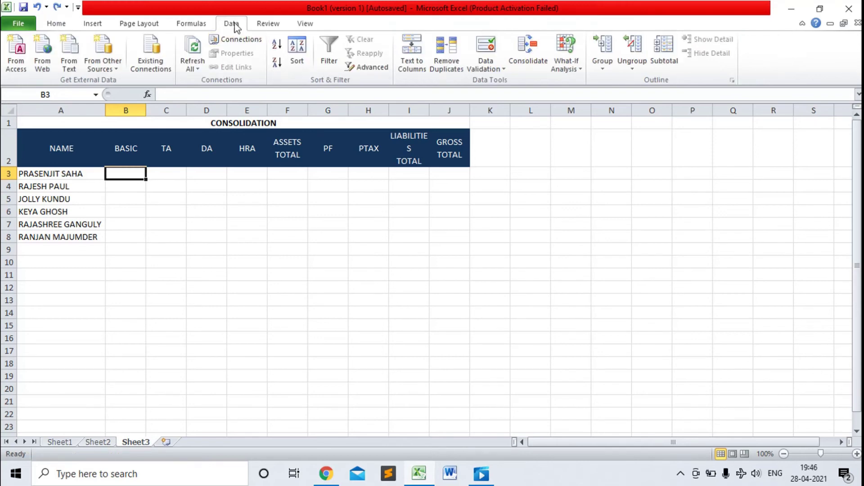
pyautogui.click(531, 66)
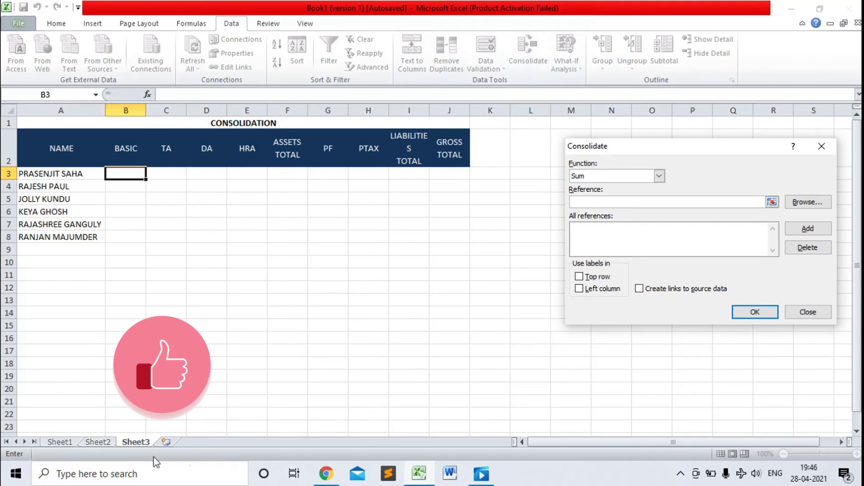
# - Add Sheet1!B3:J8, through the GROSS TOTAL column, as the first consolidation source
pyautogui.click(59, 442)
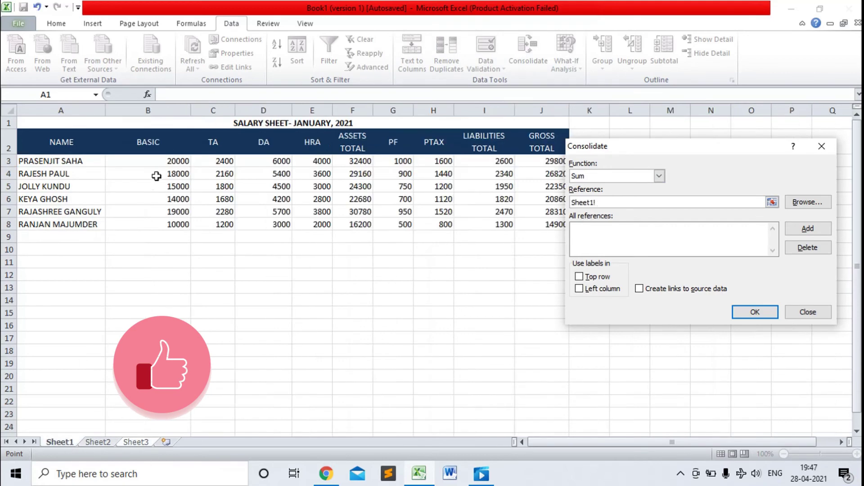
pyautogui.moveTo(157, 161); pyautogui.dragTo(509, 224)
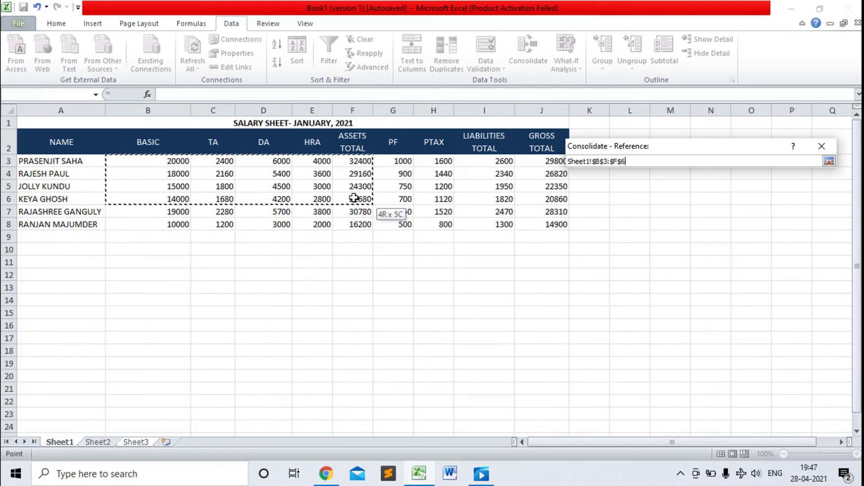
pyautogui.moveTo(510, 223); pyautogui.dragTo(532, 223)
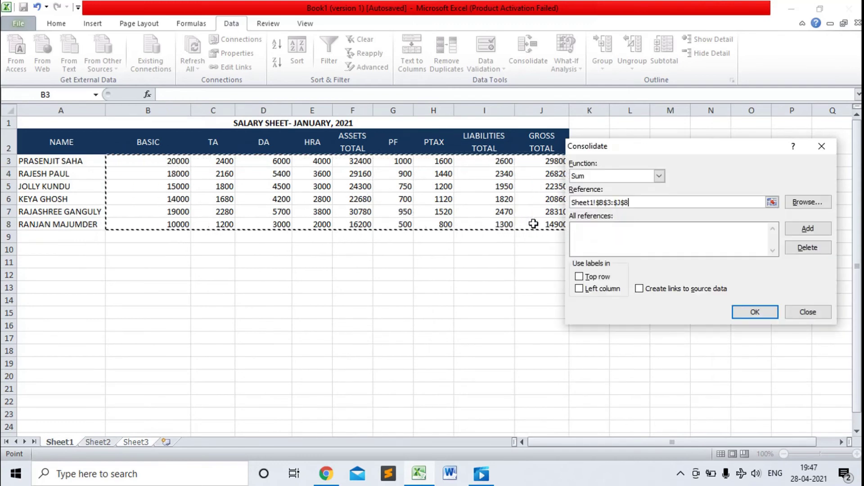
pyautogui.click(808, 228)
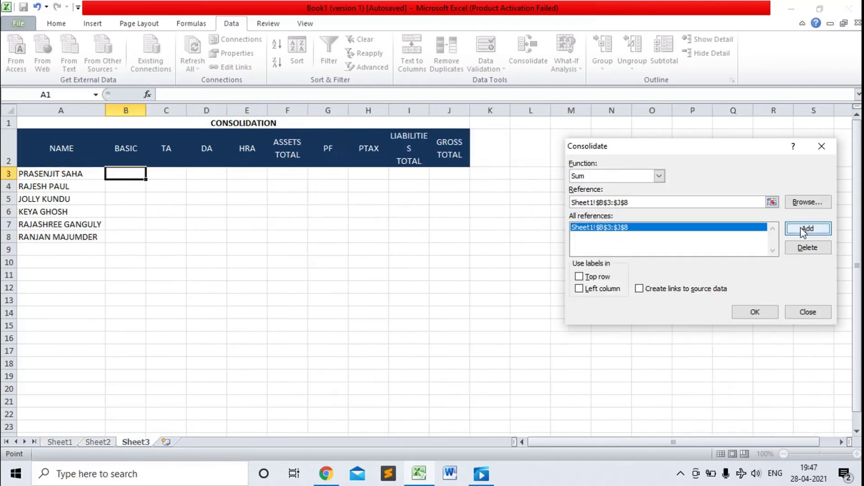
# - Add Sheet2!B3:J8 as the second source, clear the Reference box, and run the Sum consolidation
pyautogui.click(100, 443)
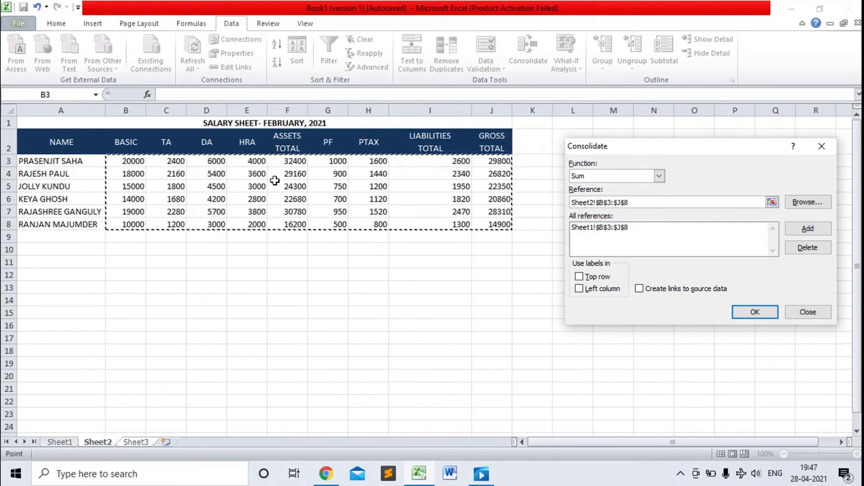
pyautogui.click(807, 229)
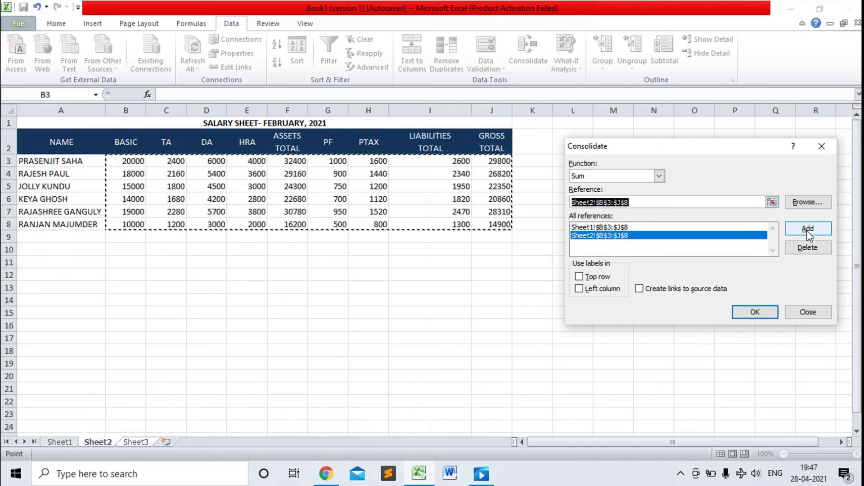
pyautogui.click(140, 444)
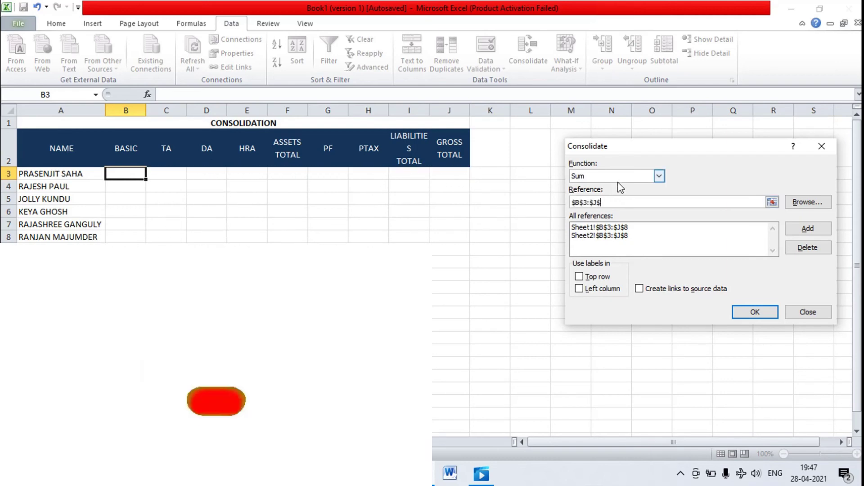
pyautogui.press('BackSpace')
pyautogui.press('BackSpace')
pyautogui.press('BackSpace')
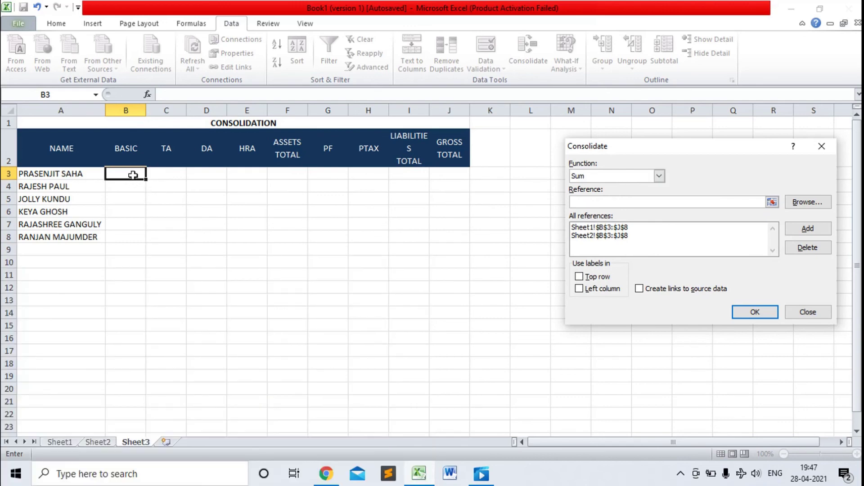
pyautogui.click(750, 313)
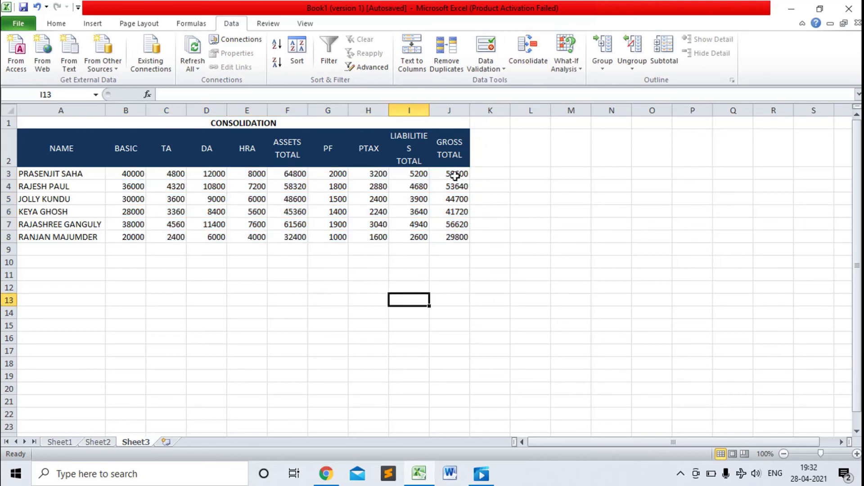
# - Compare the 59600 GROSS TOTAL in J3 against Sheet1 and Sheet2, then return to Sheet3
pyautogui.click(455, 174)
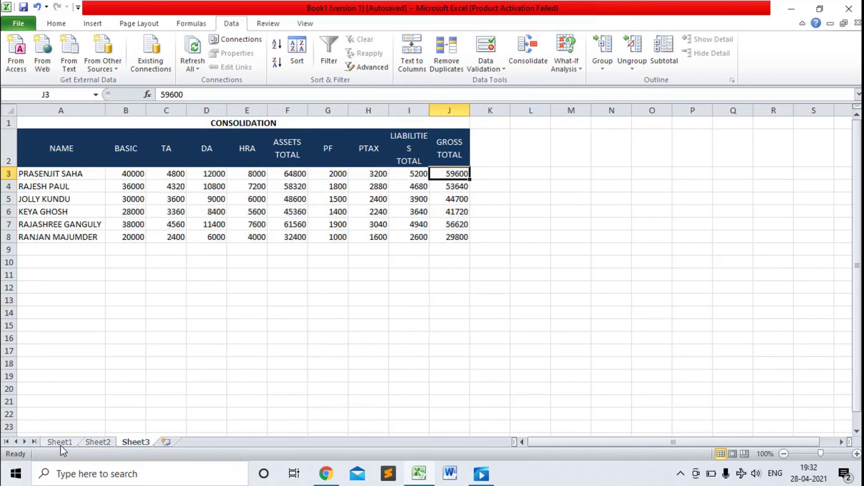
pyautogui.click(61, 443)
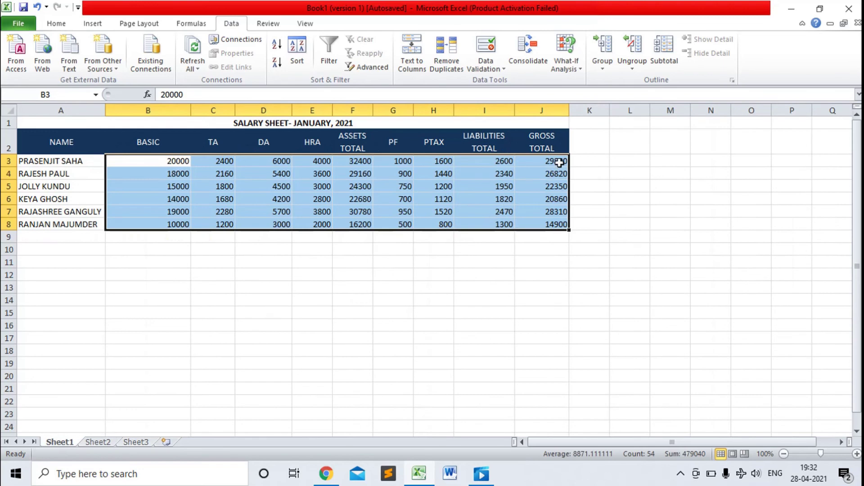
pyautogui.click(98, 442)
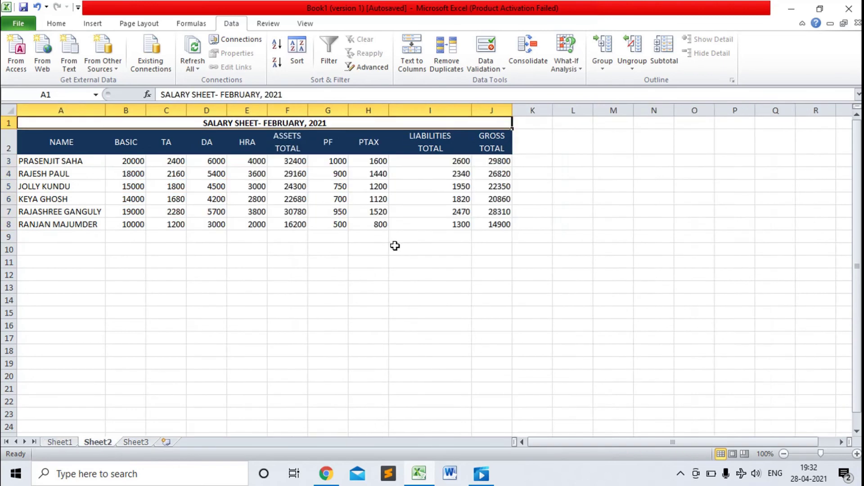
pyautogui.click(132, 442)
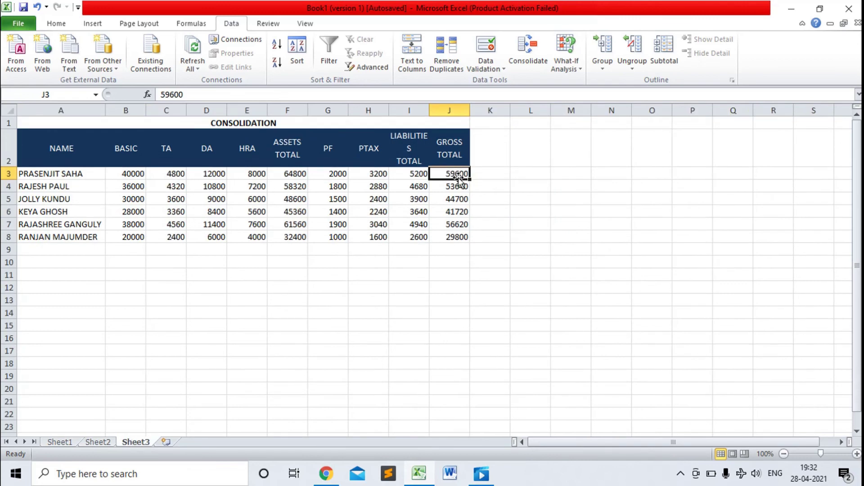